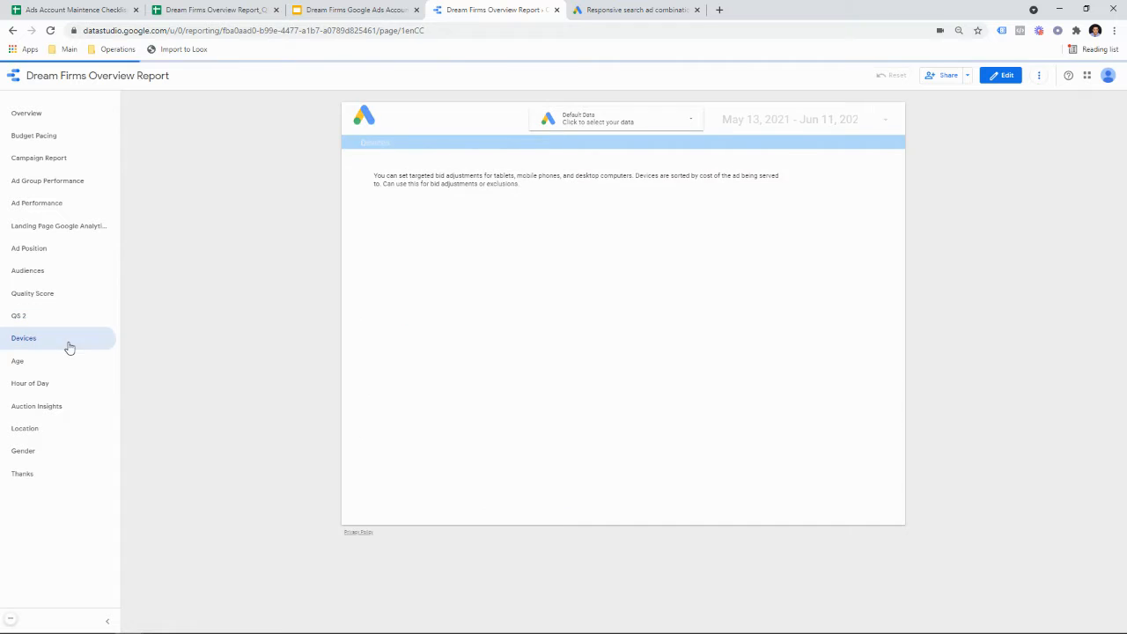
- Set the Devices report's date range to May 1 – June 11, 2021 and inspect the device bars in the chart
click(850, 122)
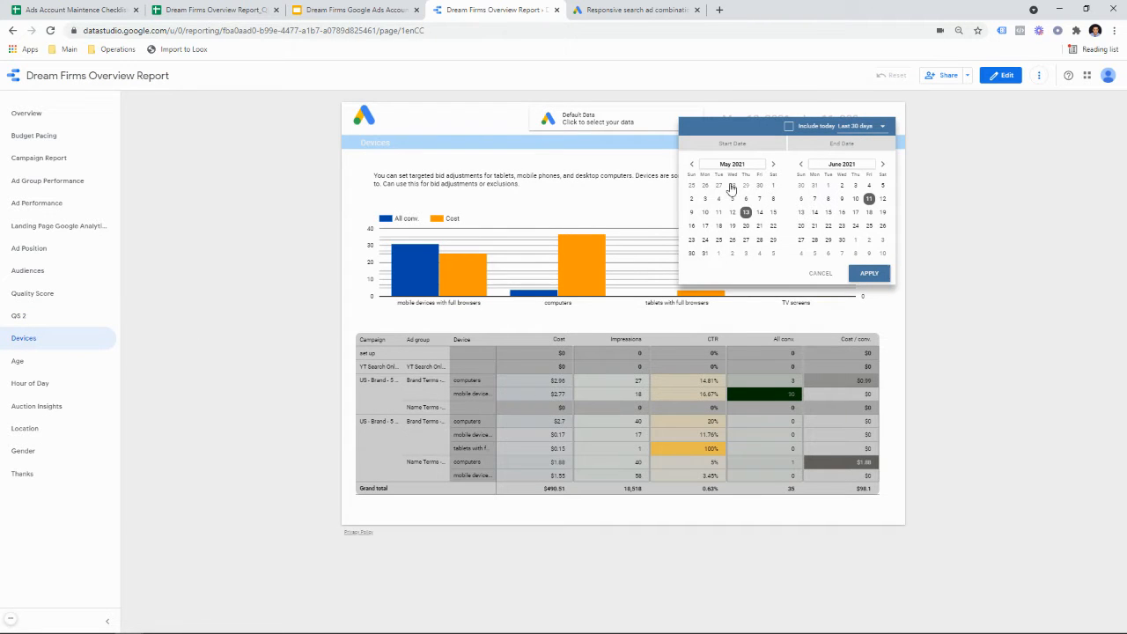
click(772, 185)
click(878, 275)
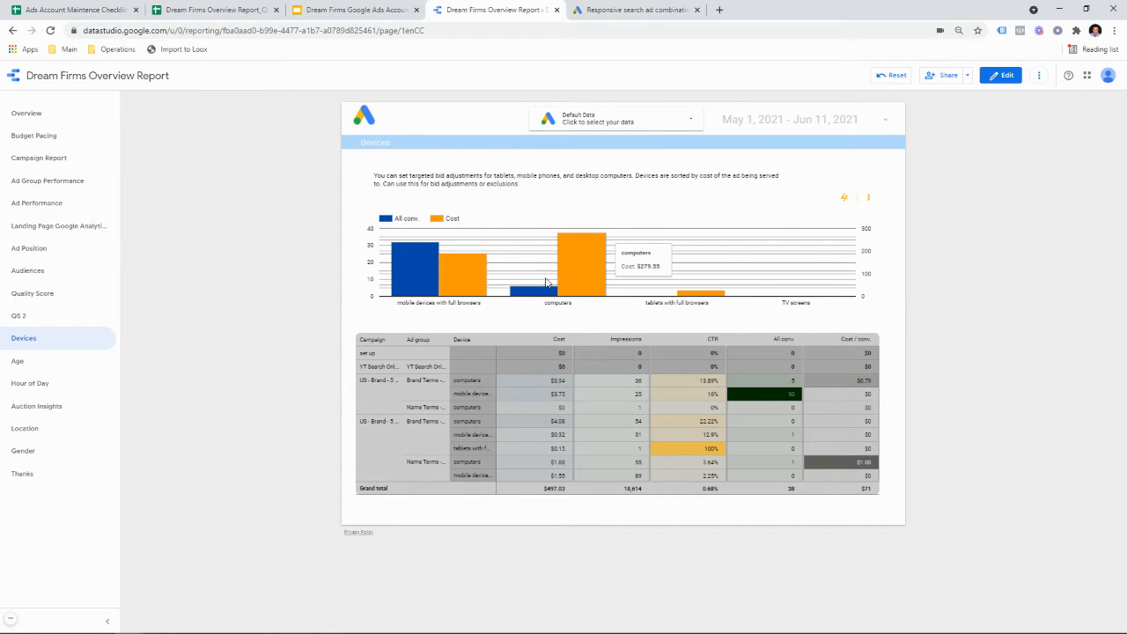
mouse_move(431, 274)
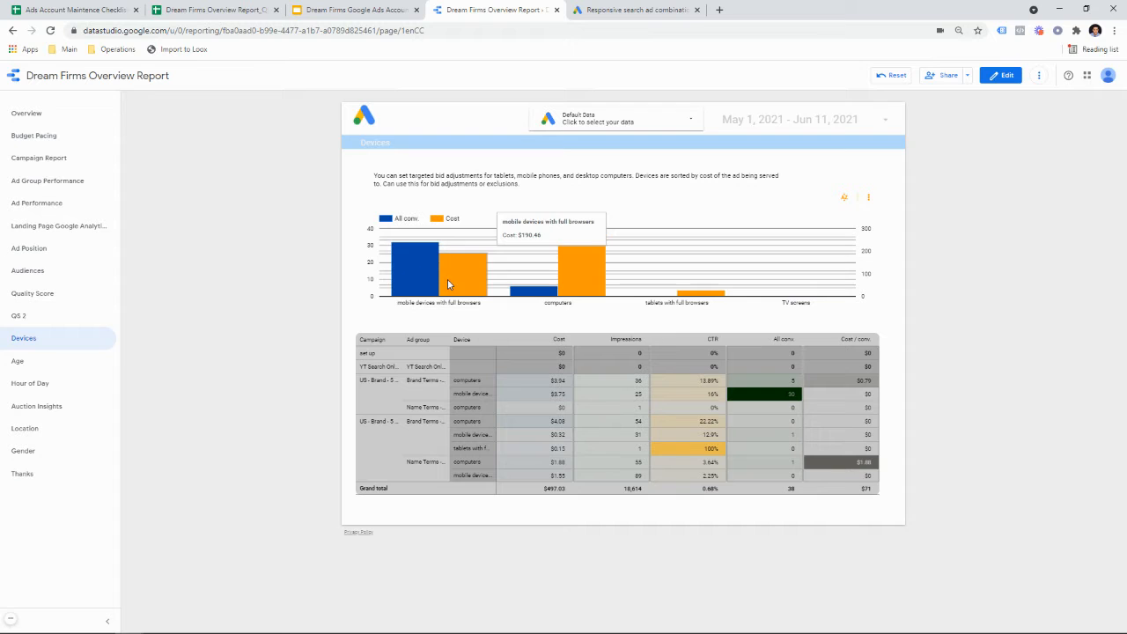
mouse_move(577, 292)
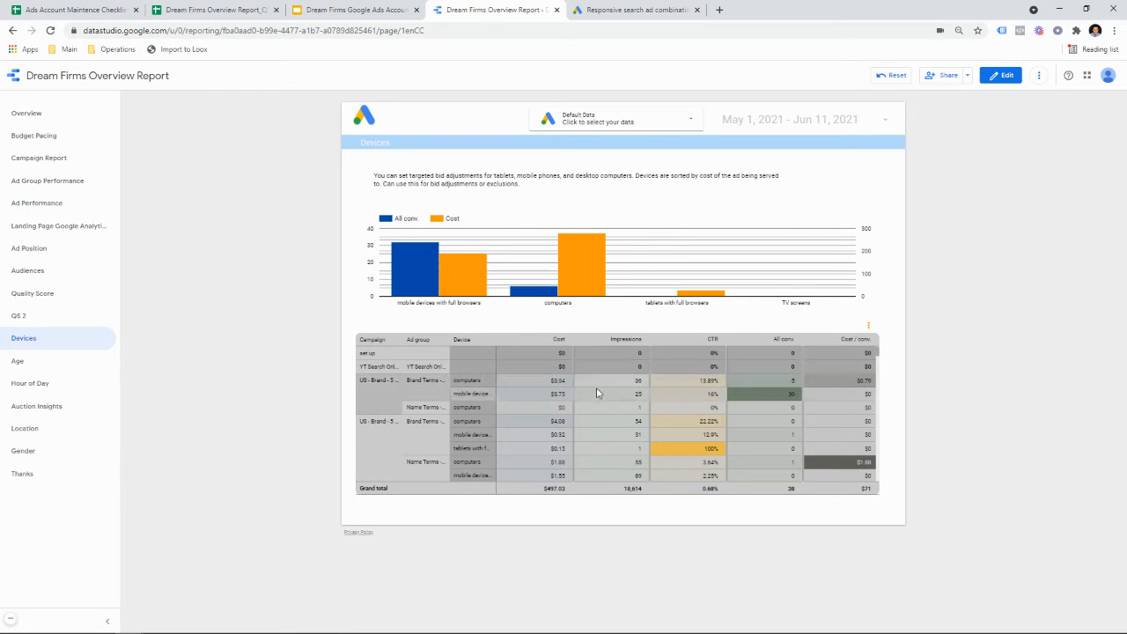
- Capture the Devices heading, description and bar chart with Snipping Tool and copy the snip
mouse_move(246, 626)
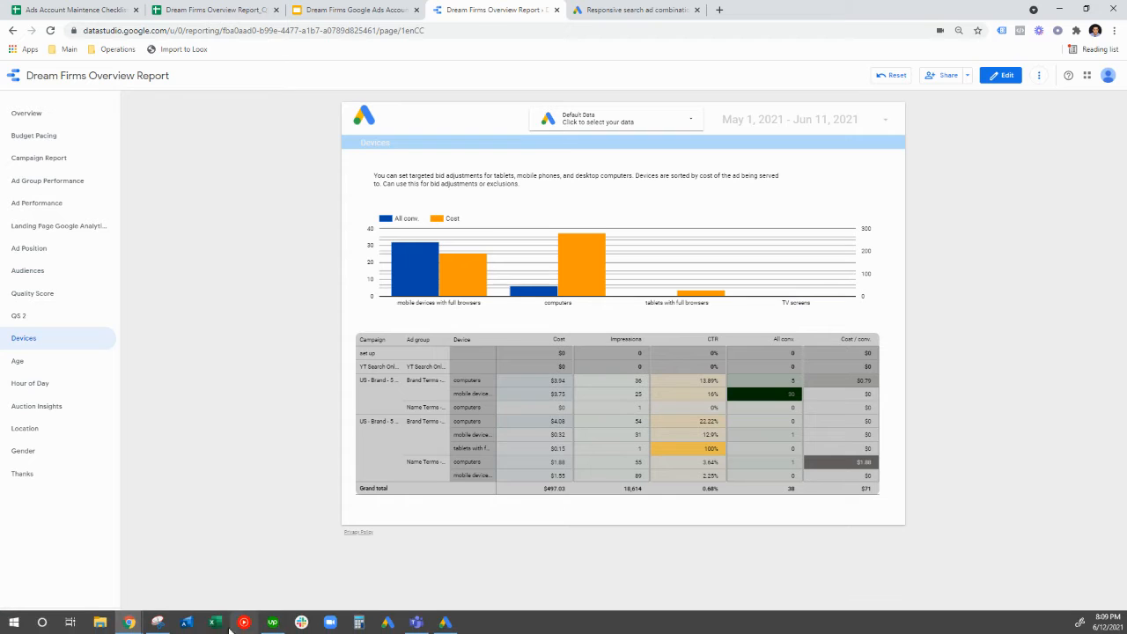
click(163, 625)
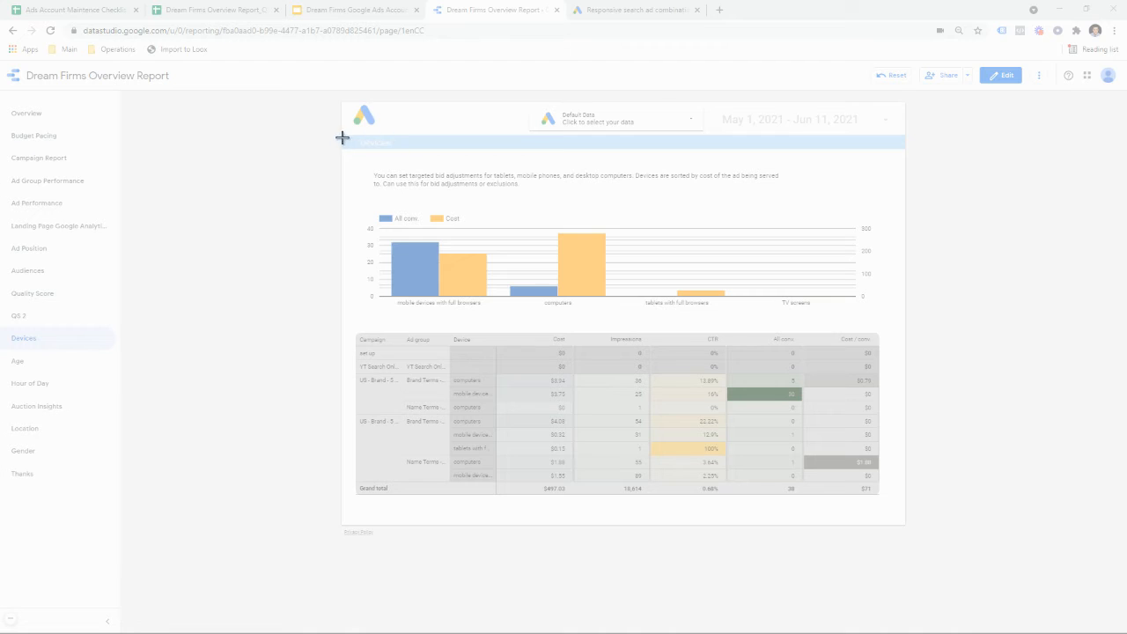
drag(341, 137, 889, 327)
right_click(638, 247)
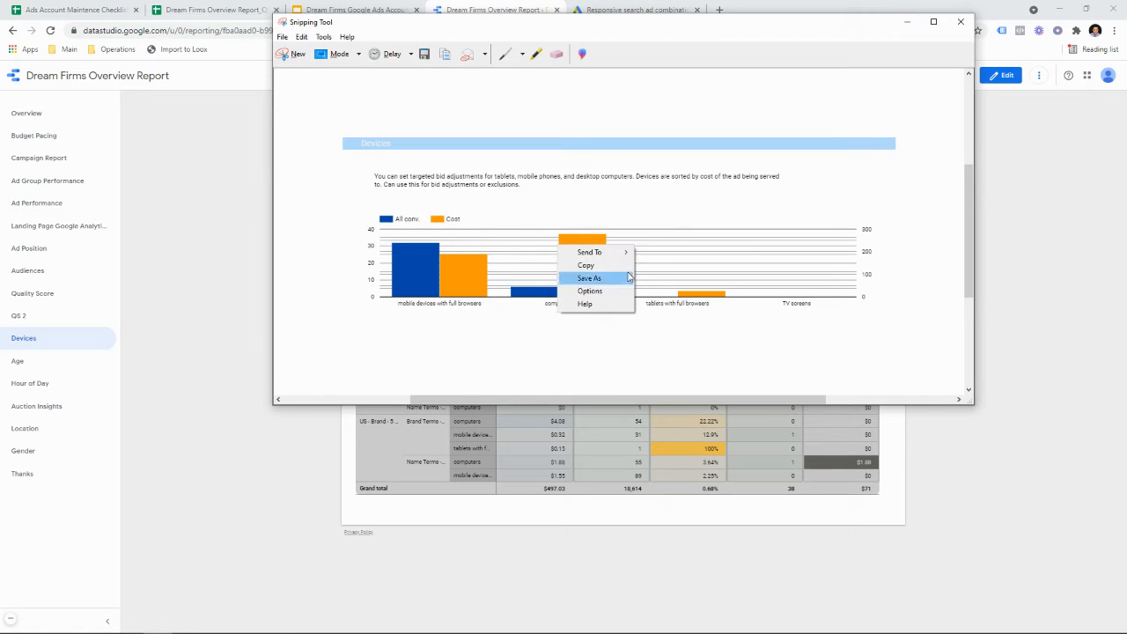
click(625, 266)
right_click(574, 247)
click(564, 268)
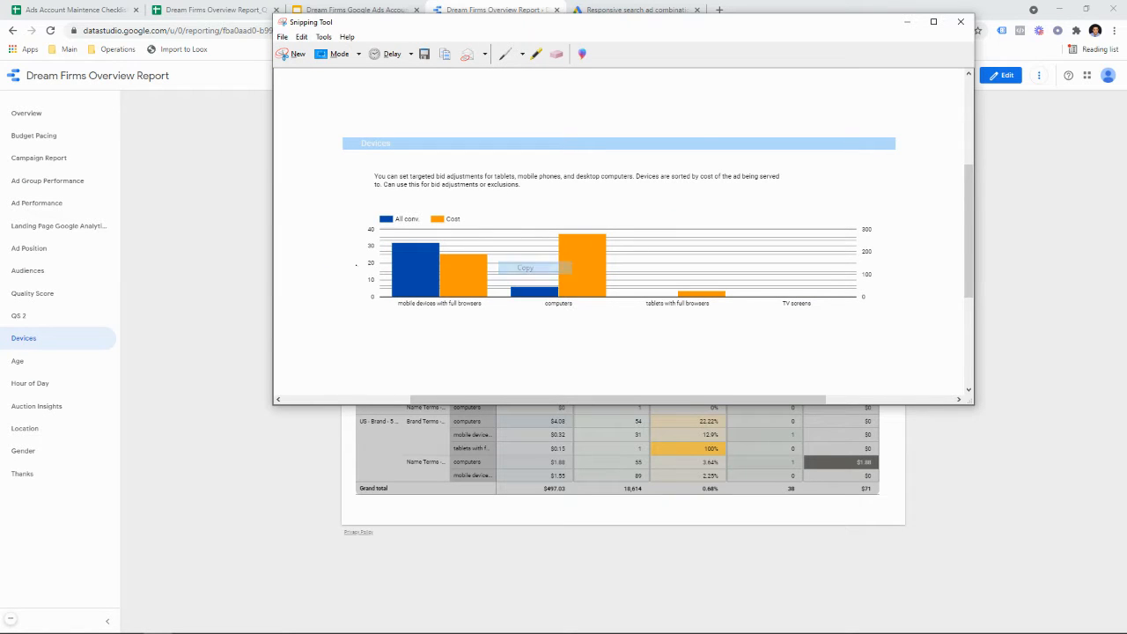
click(224, 229)
- Paste the snip onto the Devices slide of the Google Ads audit presentation and delete the old chart image
click(352, 10)
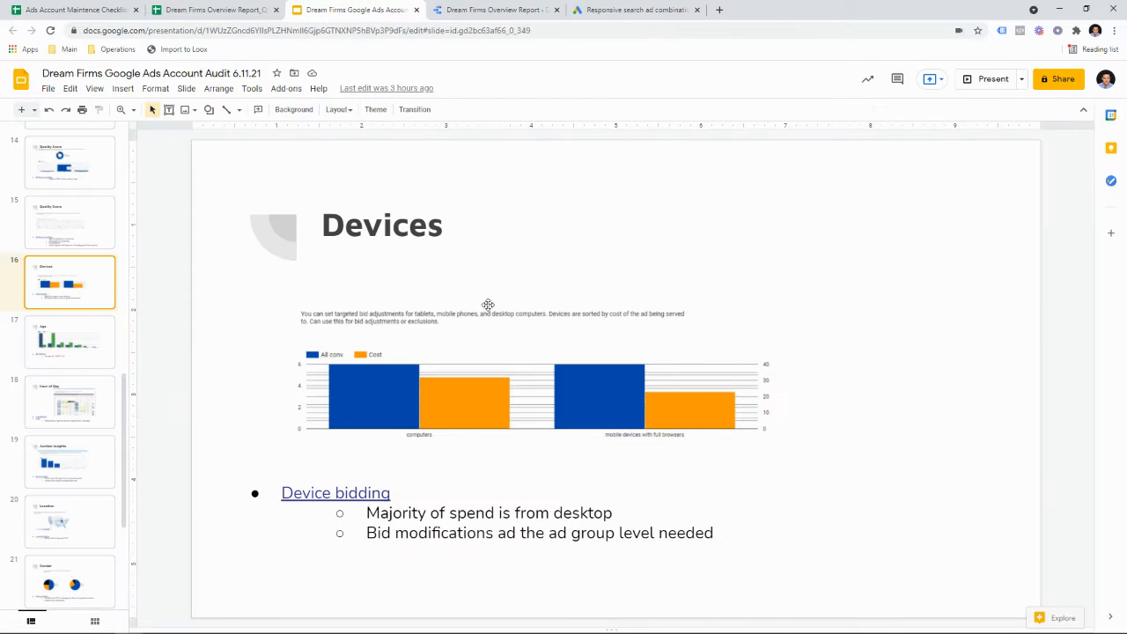
key(ctrl+v)
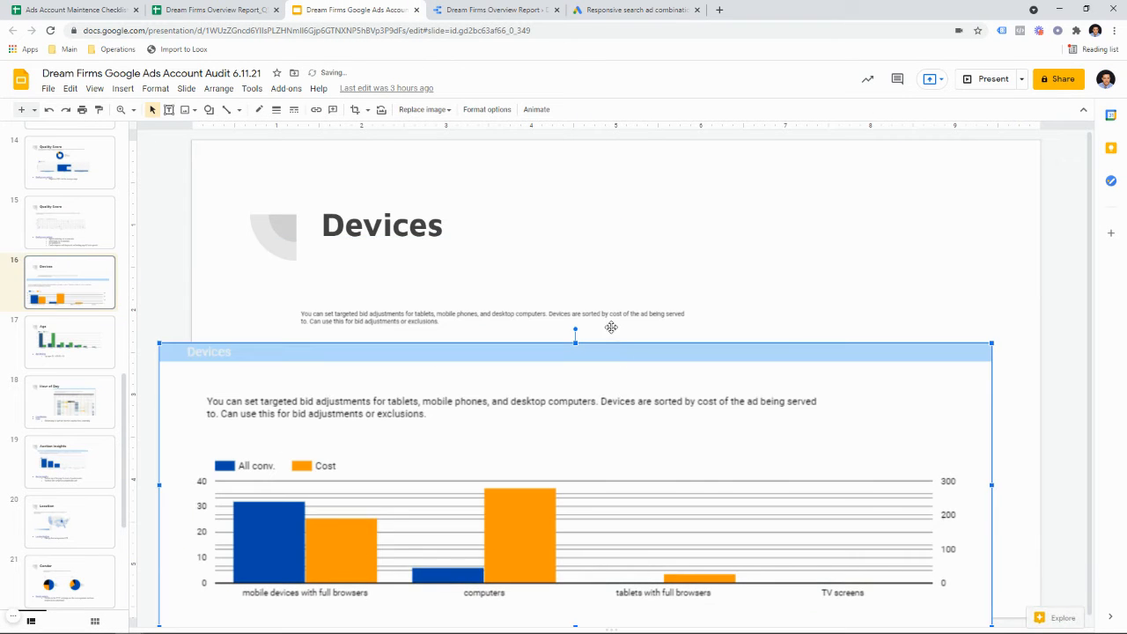
click(608, 325)
key(Delete)
- Shrink the pasted chart image and position it between the Devices title and the Device bidding bullets
click(735, 346)
drag(735, 346, 784, 240)
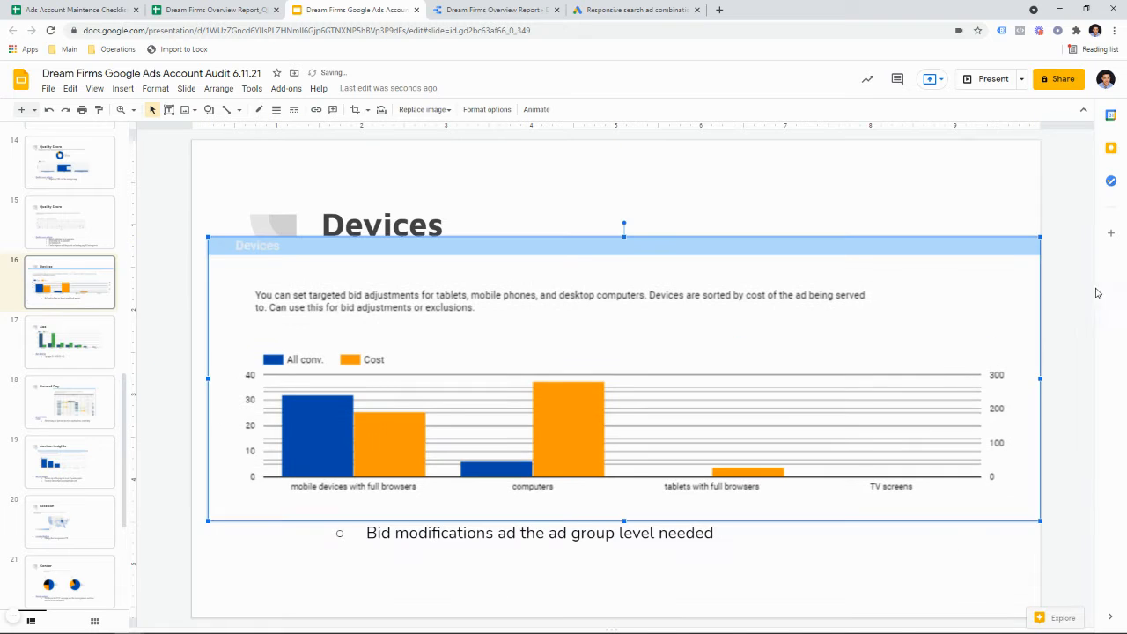
drag(1041, 236, 762, 329)
drag(621, 395, 724, 317)
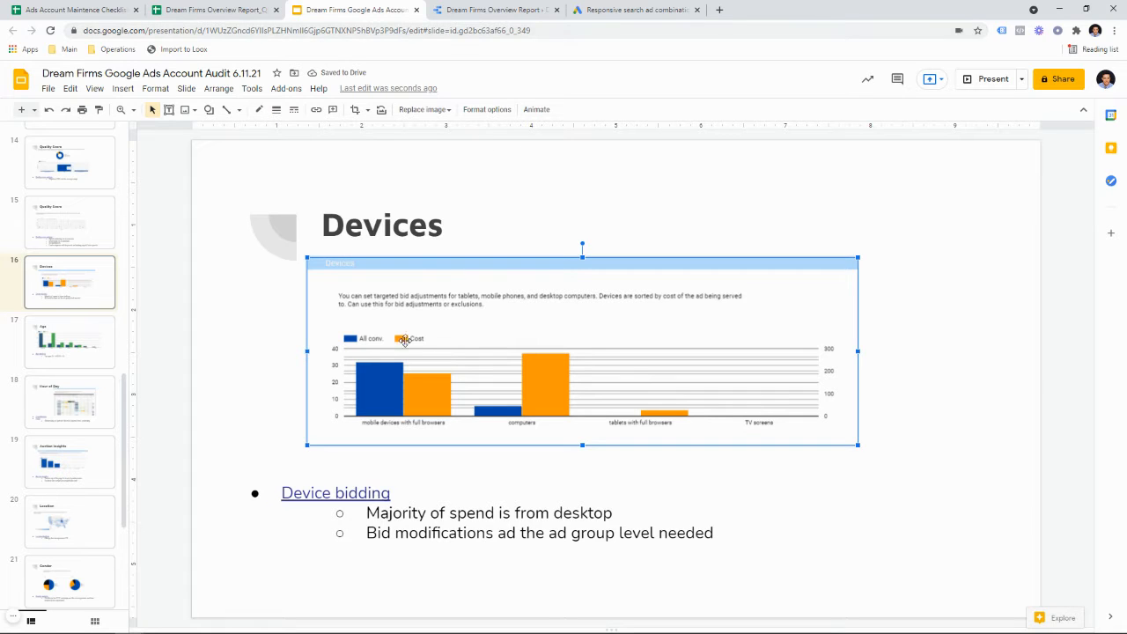
- Export the campaign and device table on the Data Studio report's Devices page to Google Sheets
click(503, 8)
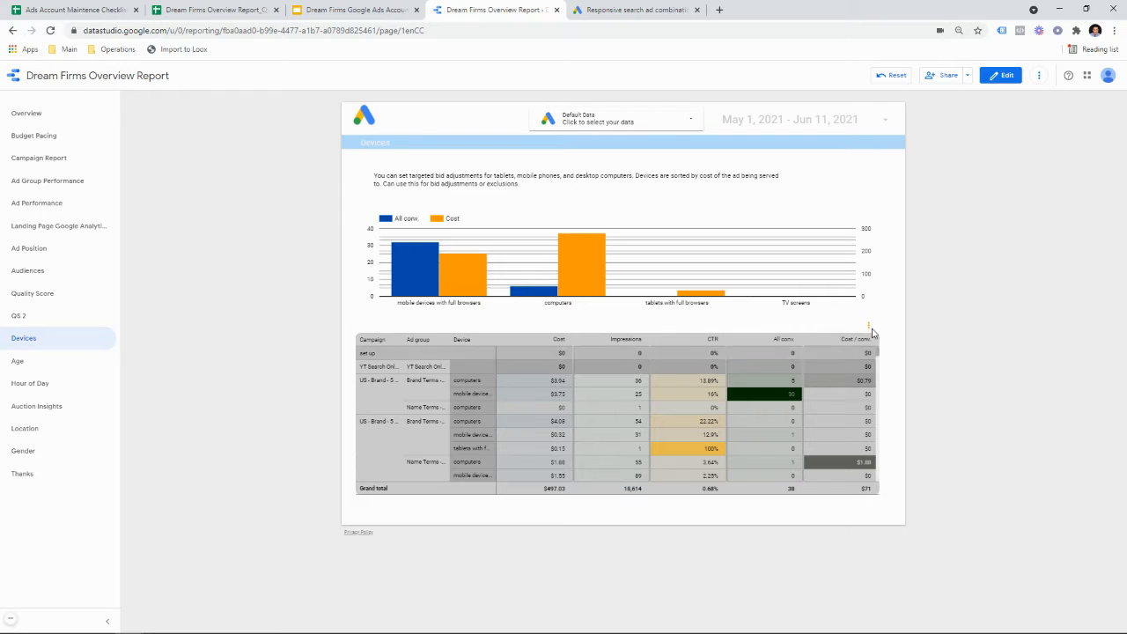
click(868, 326)
click(880, 390)
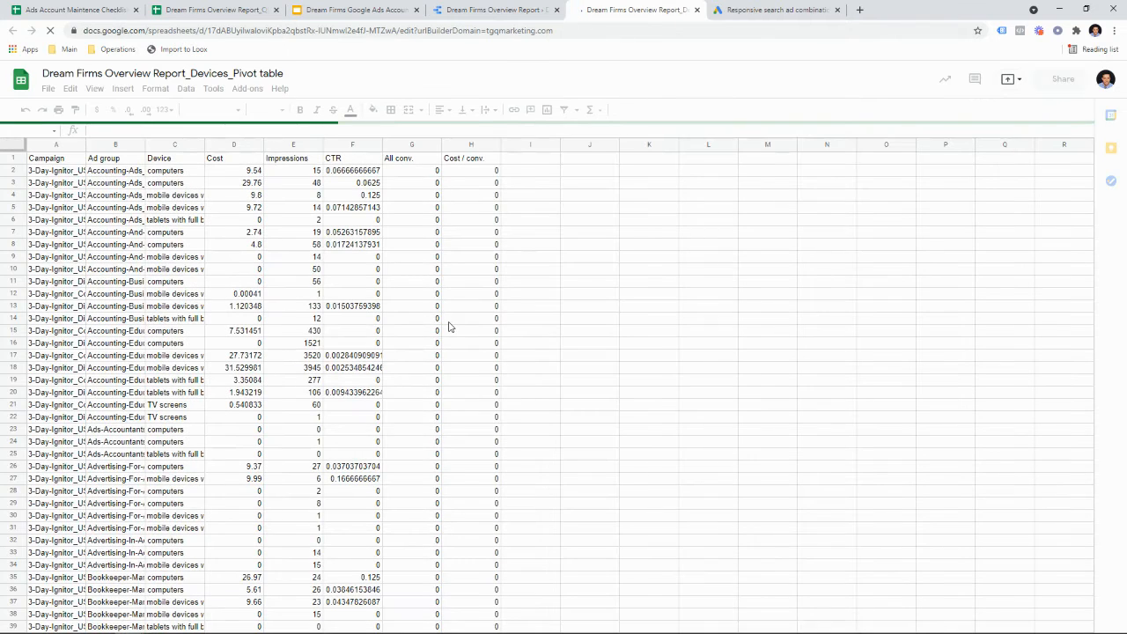
- Open the sample pivot table linked in the checklist's Devices task and copy its Level, Bid adj. and Target CPA cells I2:K3
key(ctrl+1)
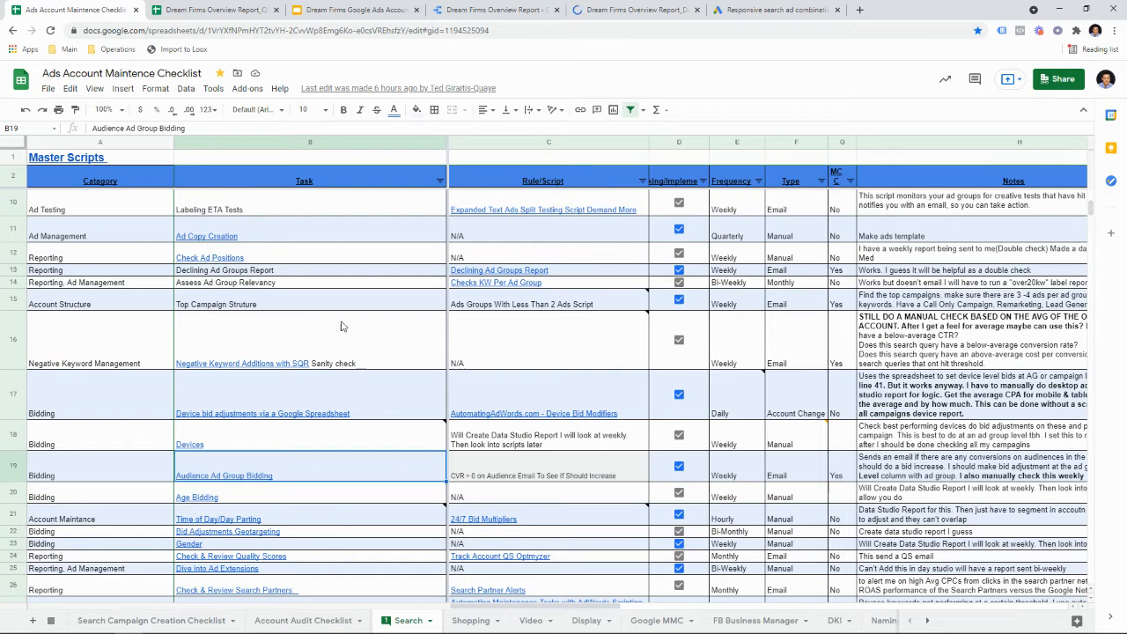
scroll(273, 427, down, 1)
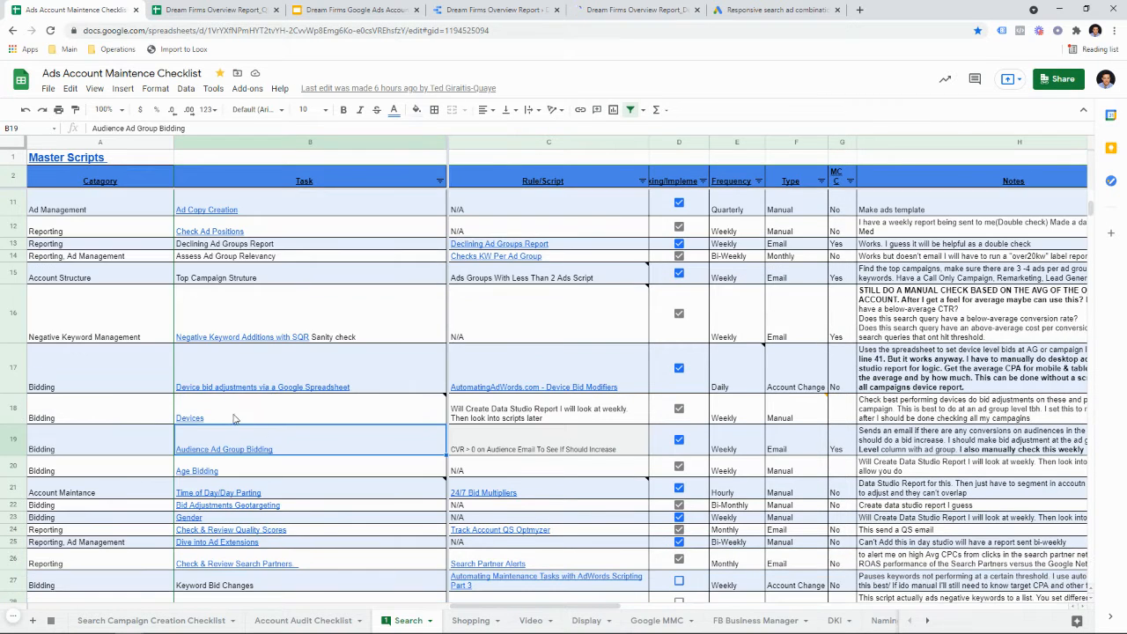
click(220, 419)
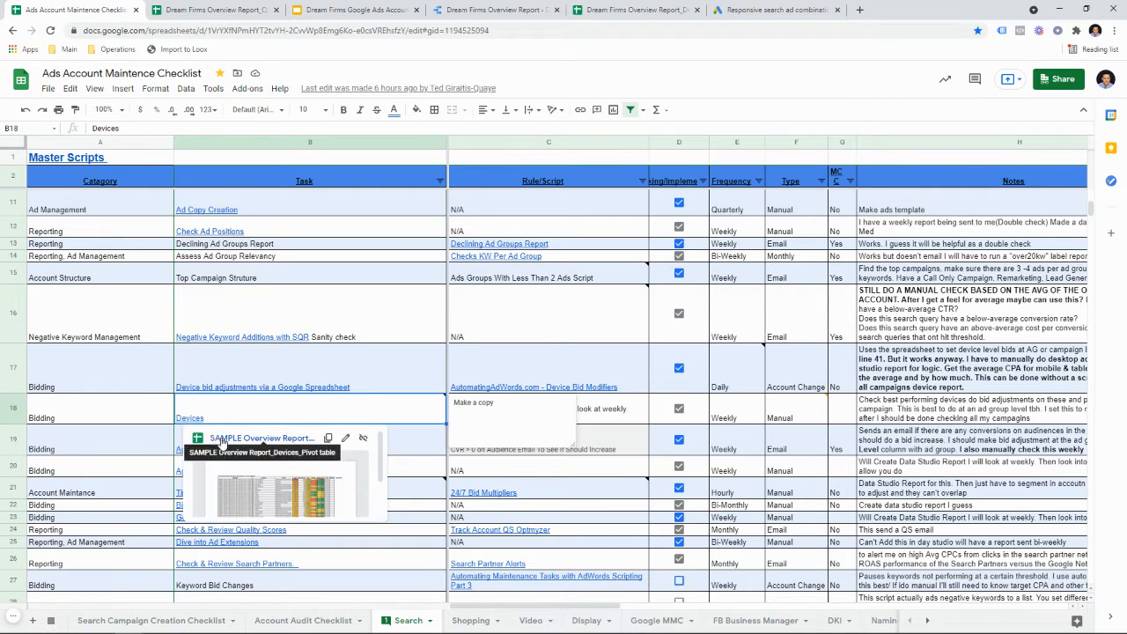
click(264, 438)
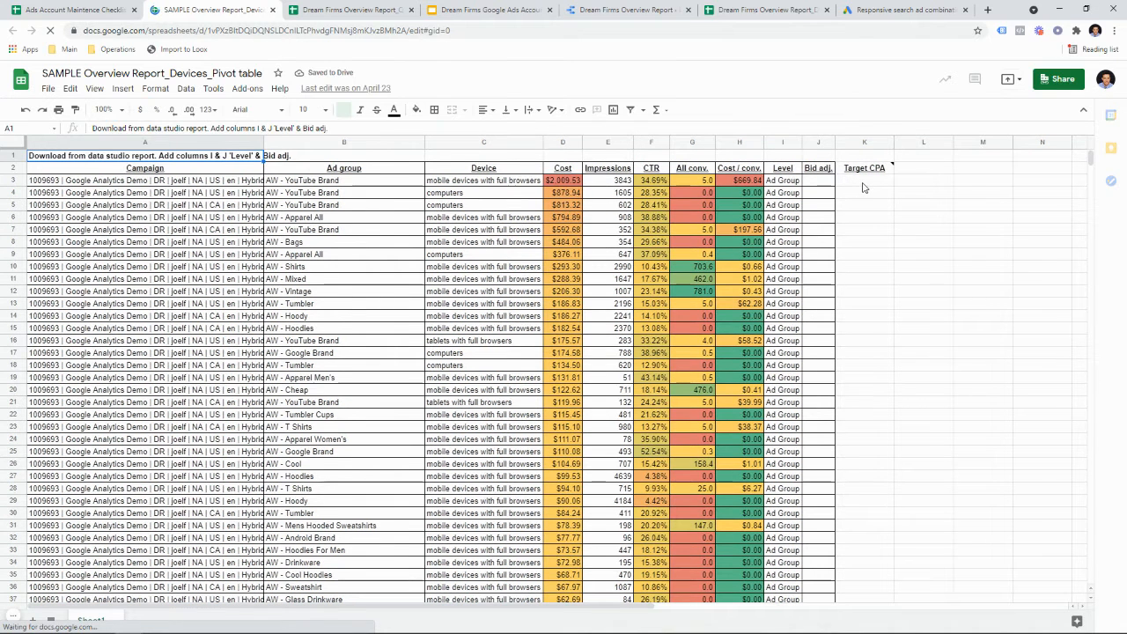
drag(784, 169, 845, 186)
key(ctrl+c)
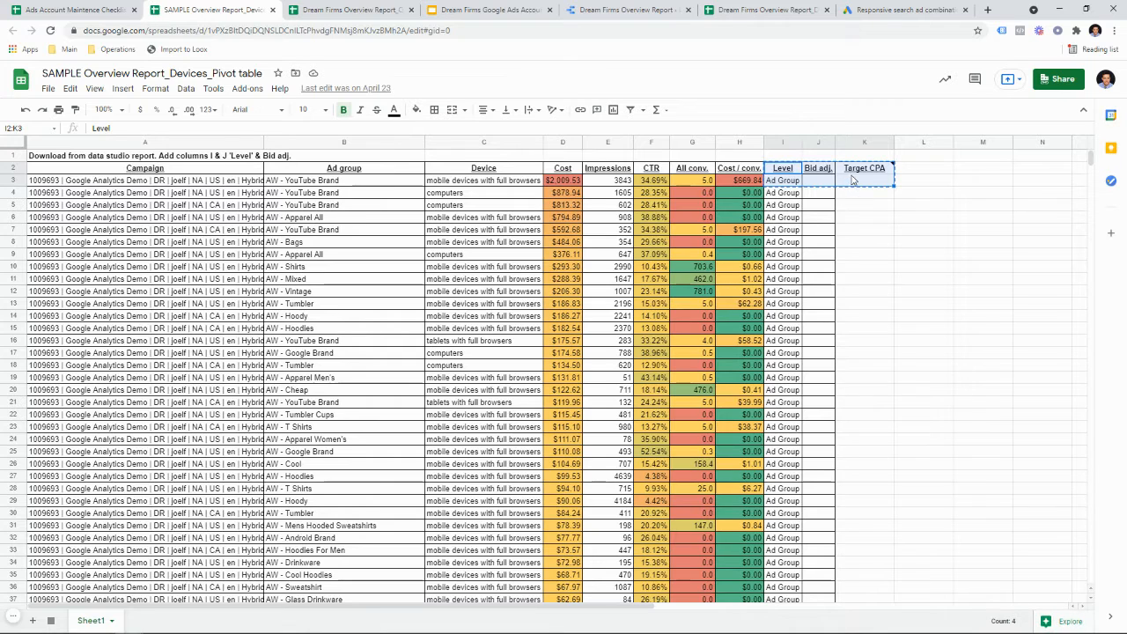
- Paste the copied columns at H1 of the QS 2 pivot table sheet and fill Ad Group down the Level column
click(454, 7)
click(378, 8)
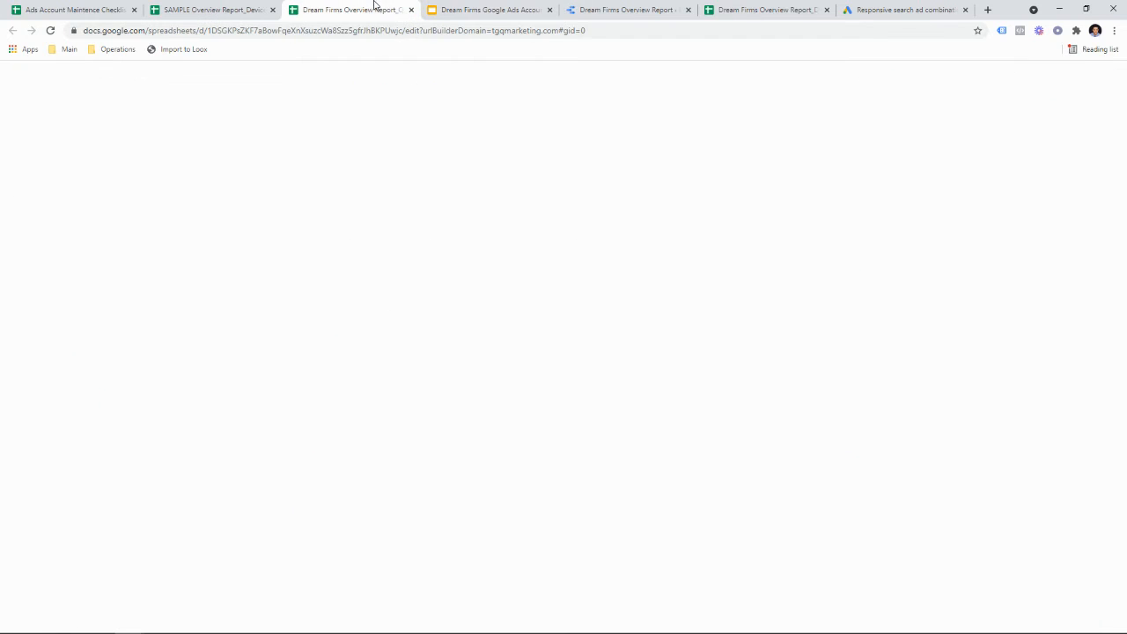
click(558, 158)
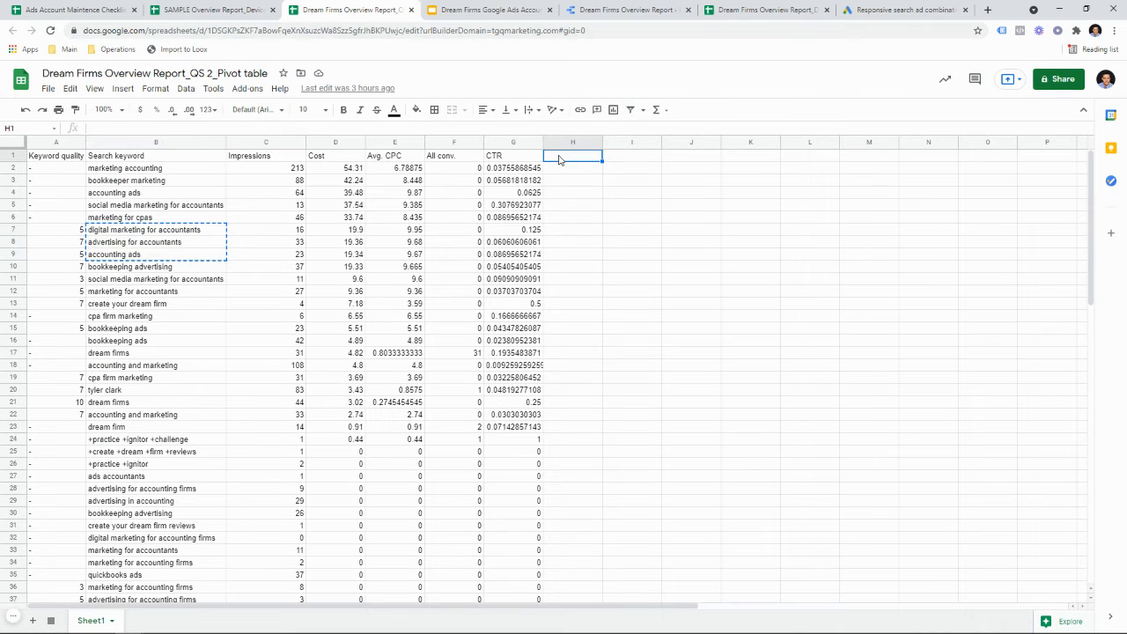
key(ctrl+v)
click(587, 174)
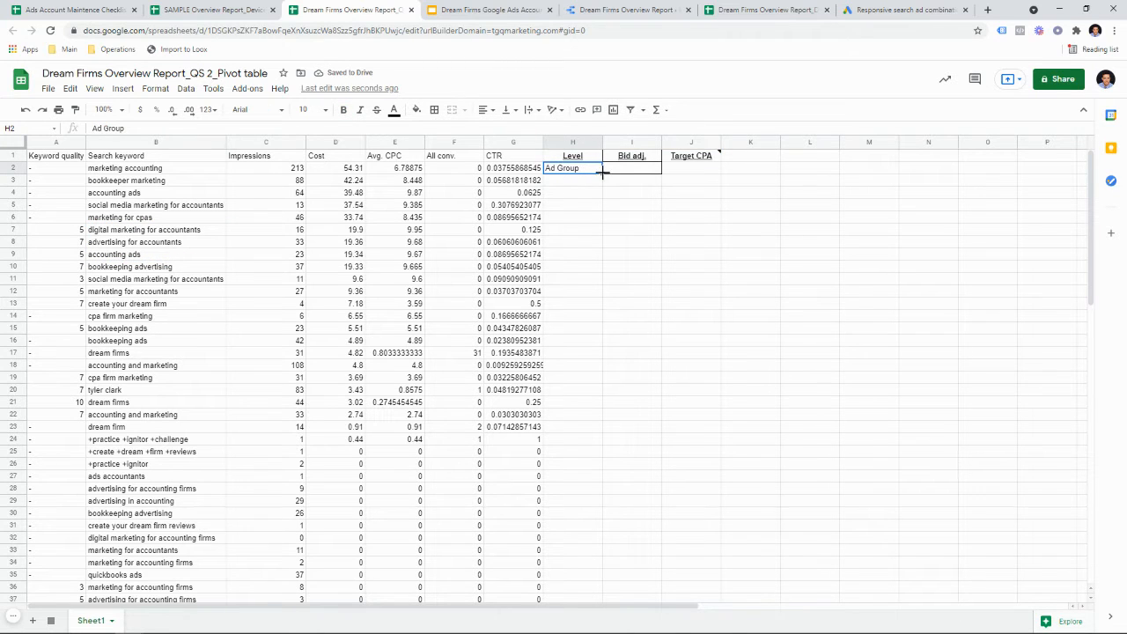
double_click(602, 174)
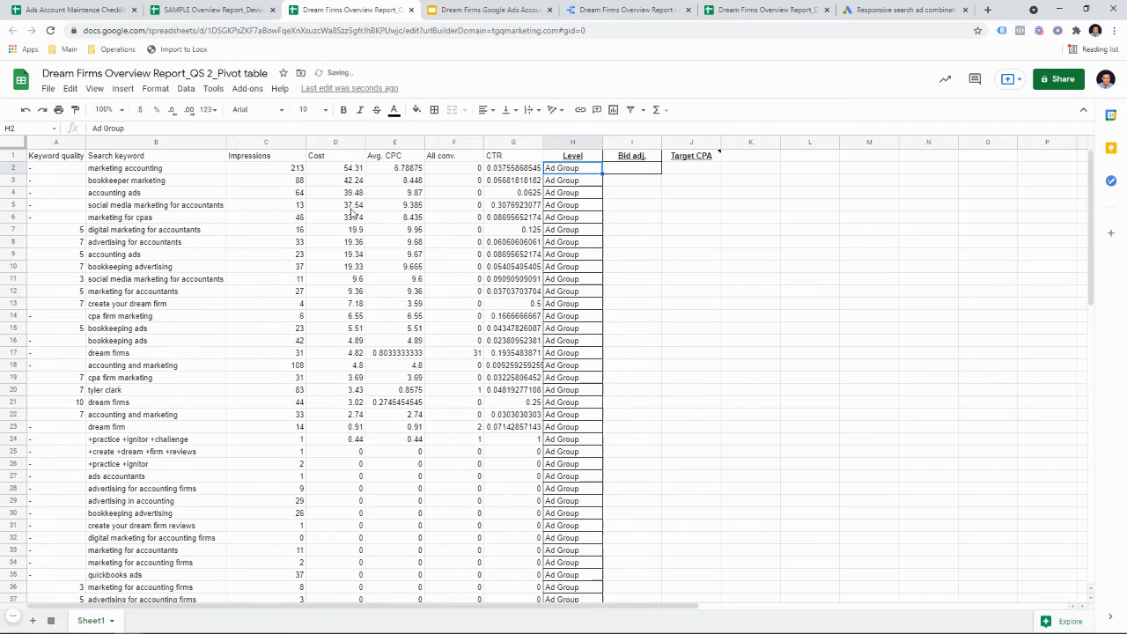
click(246, 232)
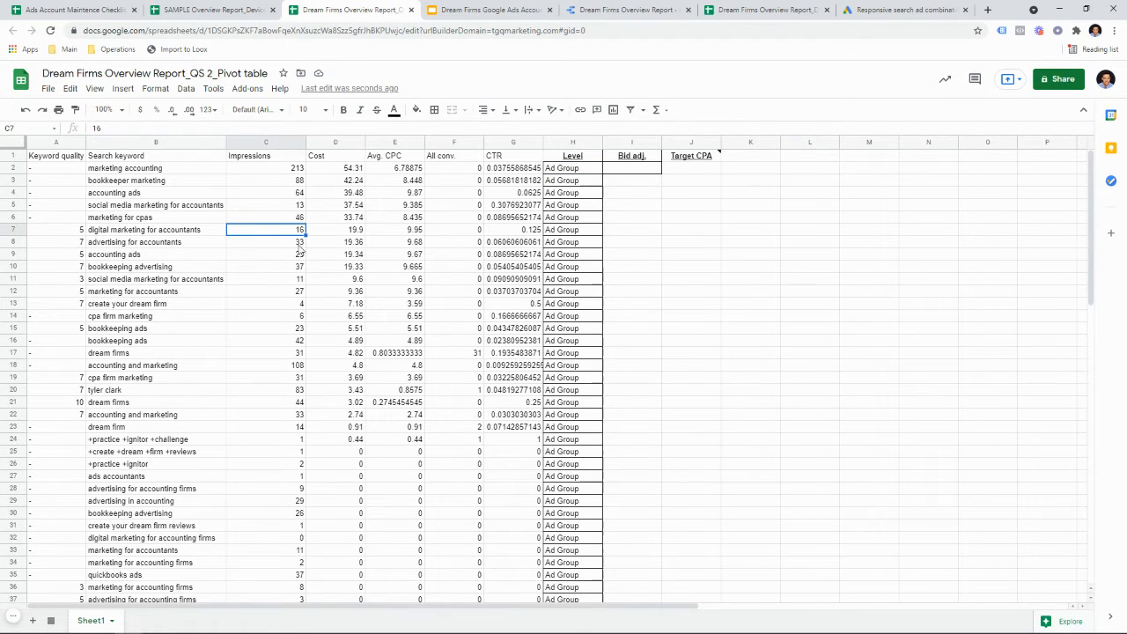
- Copy the Level, Bid adj. and Target CPA cells H1:J2, then close the QS 2 and sample spreadsheets
drag(591, 161, 678, 173)
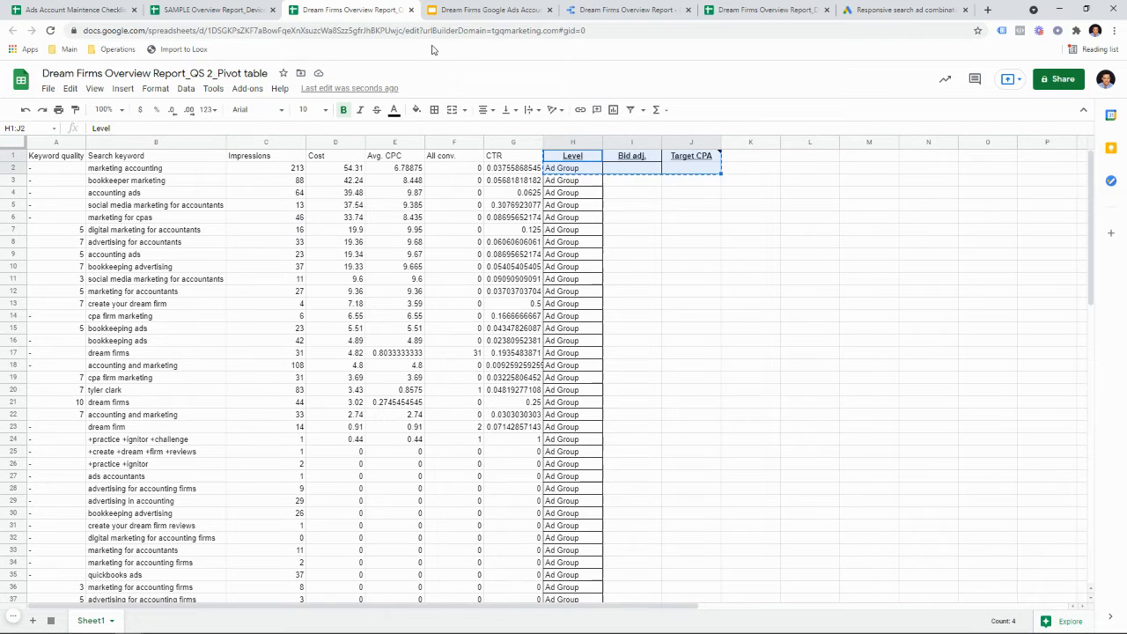
click(410, 10)
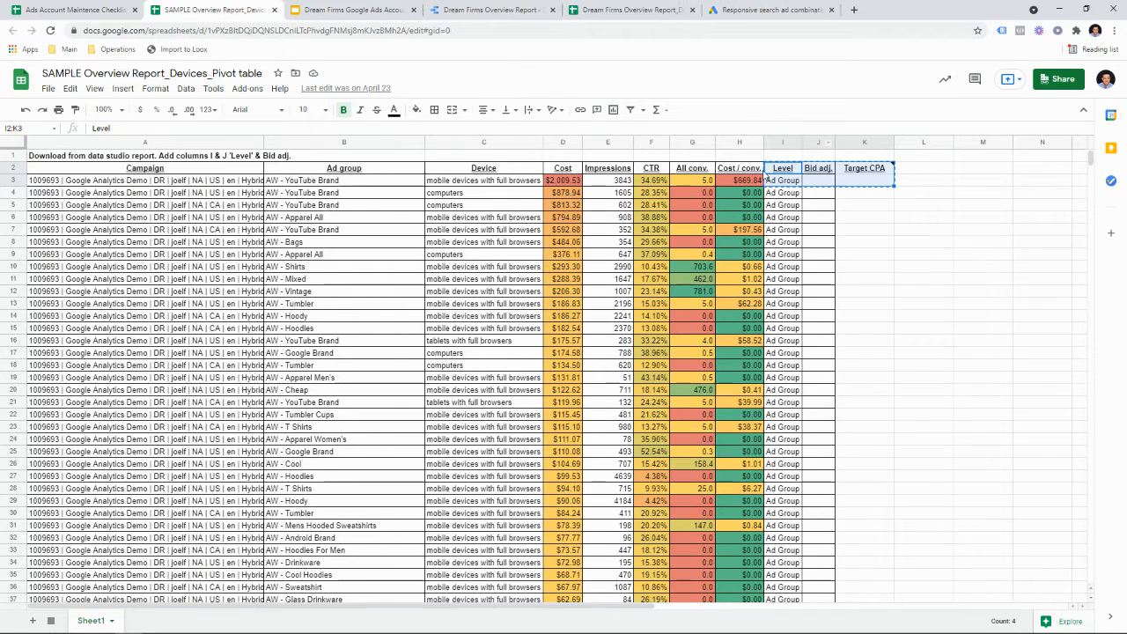
click(273, 9)
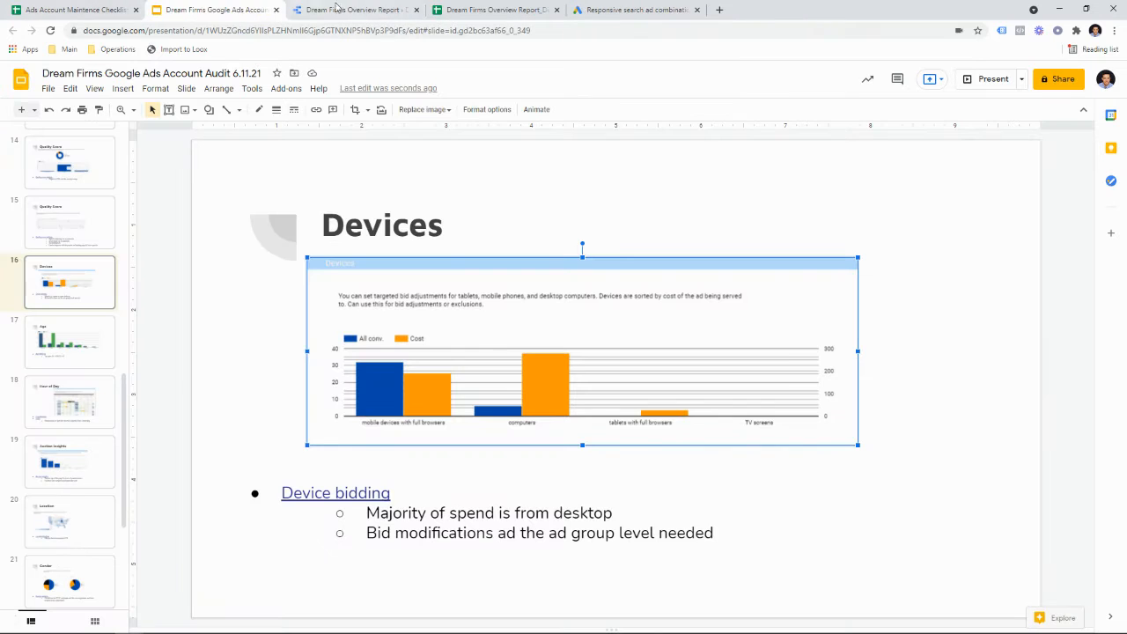
- Paste the Level, Bid adj. and Target CPA columns at I1 of the exported Devices pivot table and fill Ad Group down
click(472, 9)
click(514, 163)
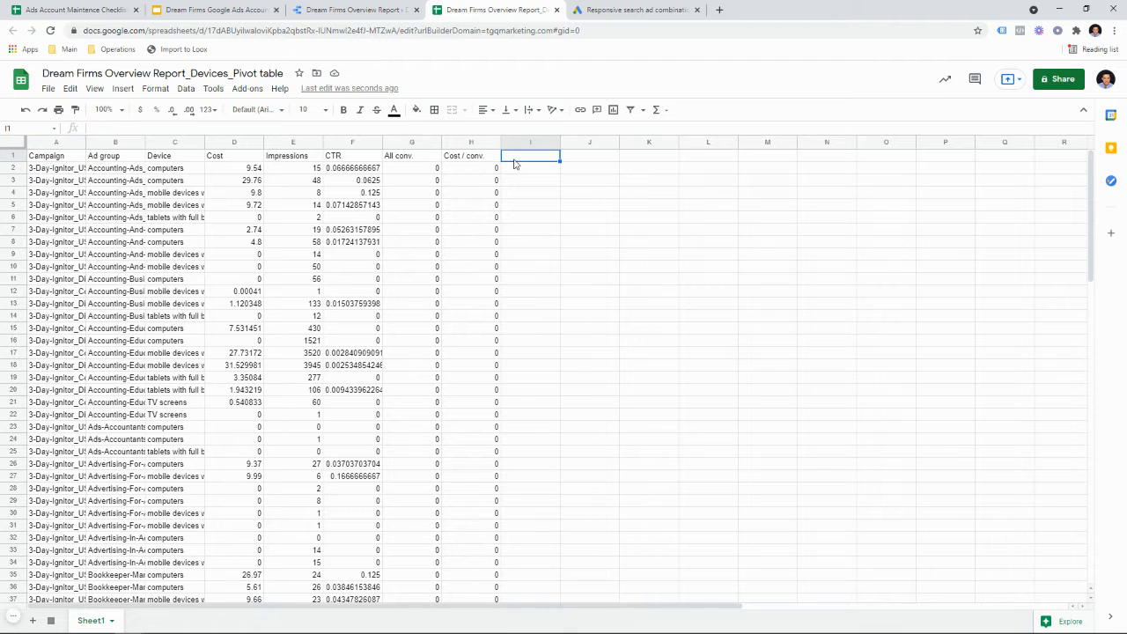
key(ctrl+v)
click(540, 172)
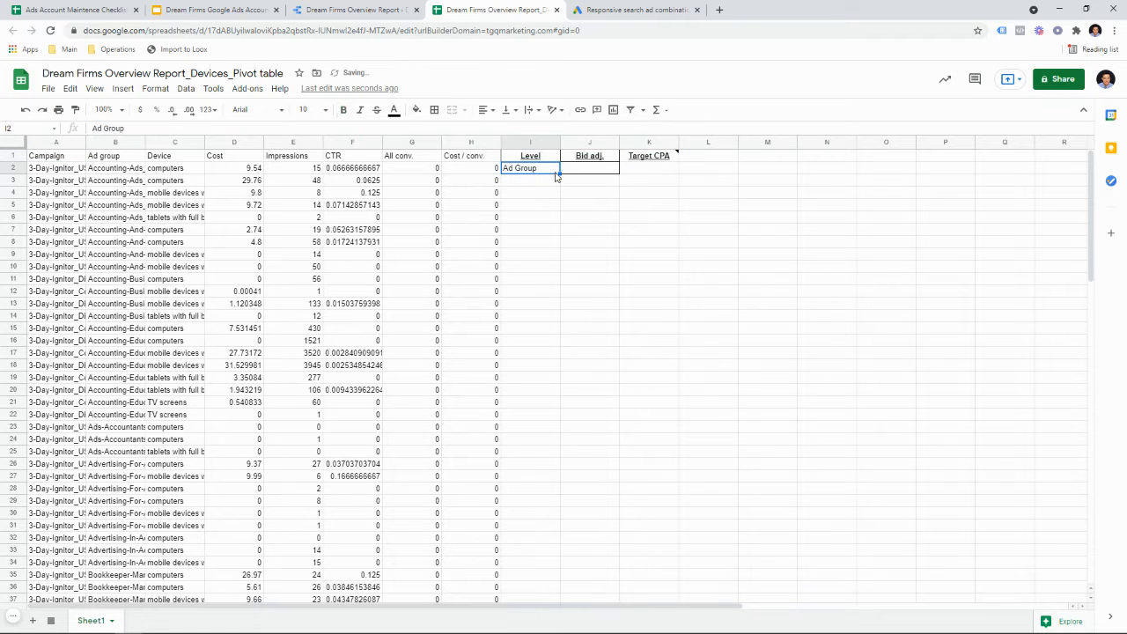
double_click(558, 173)
- Sort the whole Devices data range by Cost from Z to A, treating the first row as a header
click(361, 196)
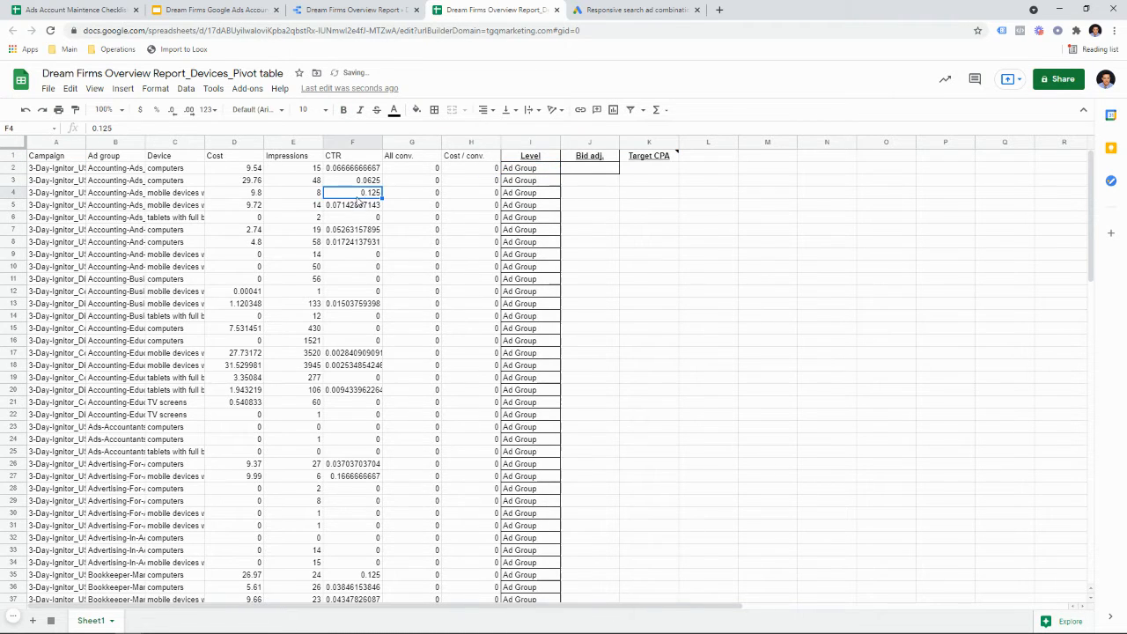
key(ctrl+a)
click(186, 89)
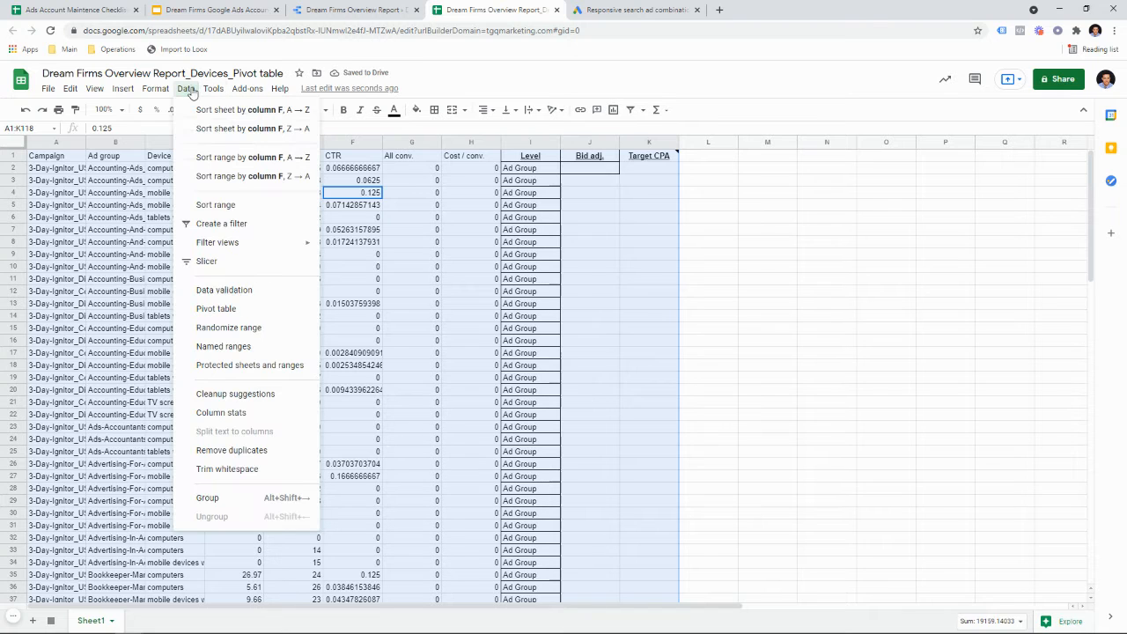
click(264, 206)
click(490, 304)
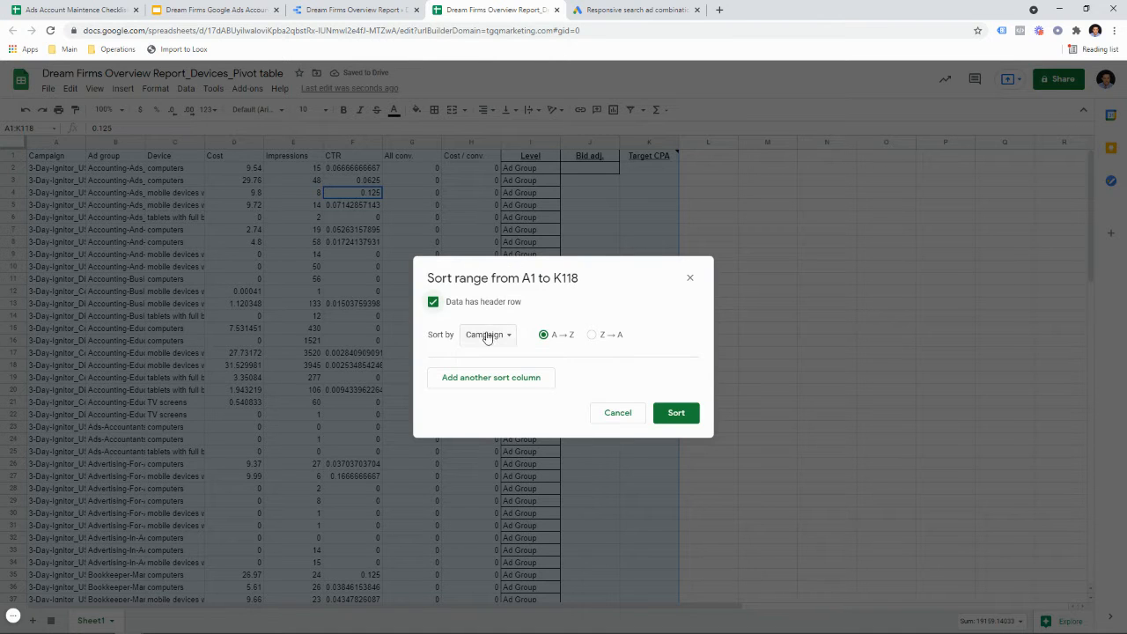
click(485, 334)
click(501, 390)
click(592, 335)
click(674, 413)
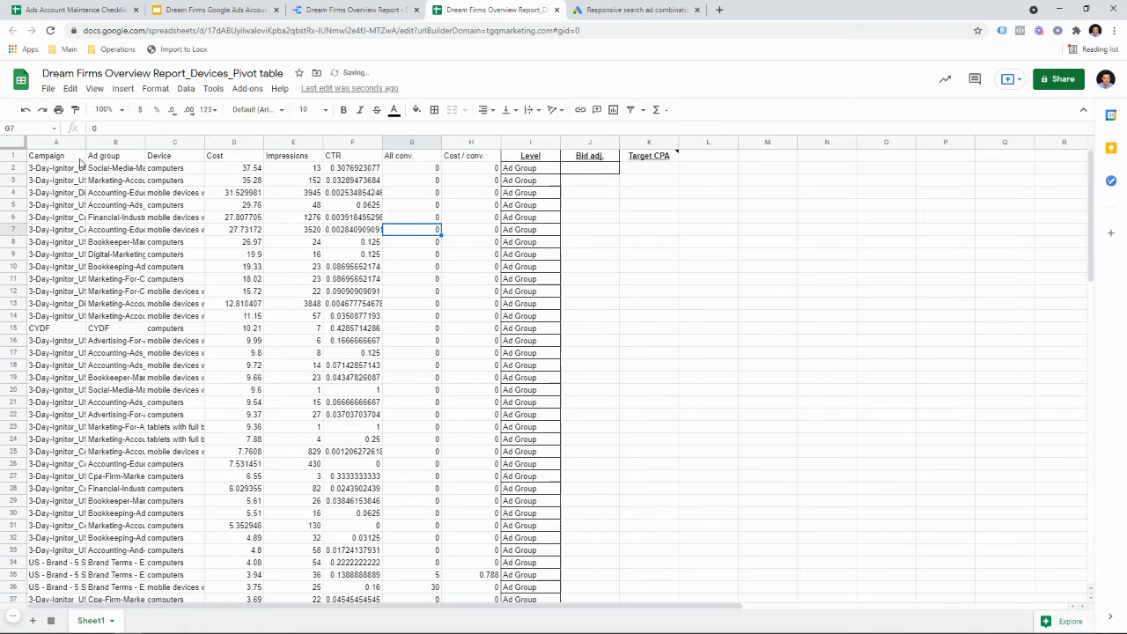
- Add a filter to the header row of the Devices pivot table sheet
click(23, 156)
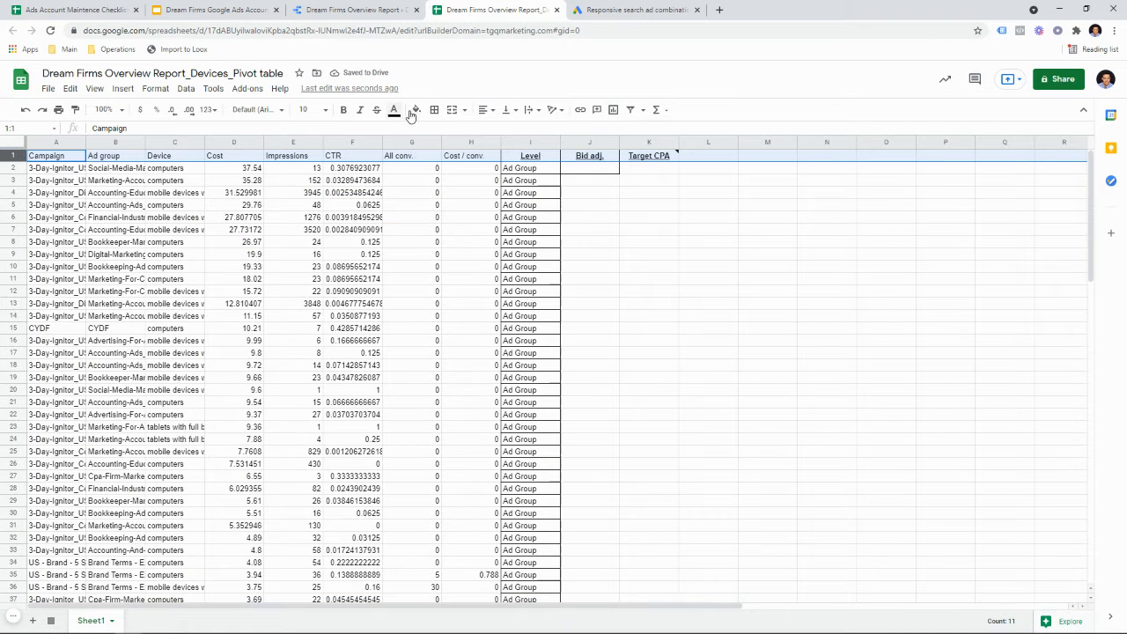
click(630, 110)
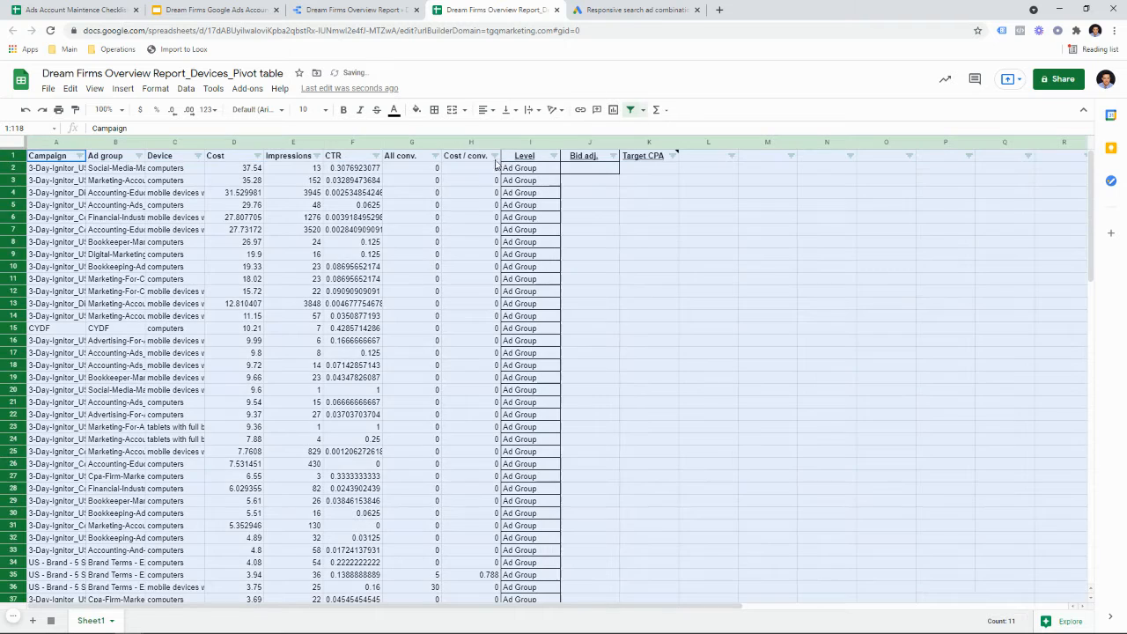
- Filter the All conv. column to show only the rows with a value of 0
click(435, 156)
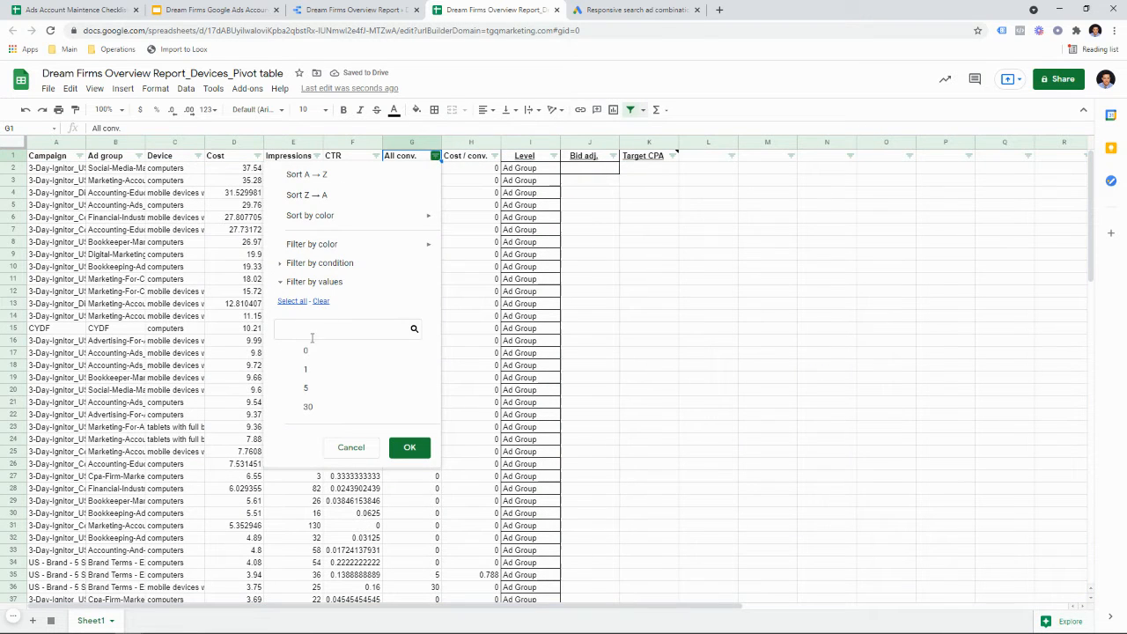
click(309, 351)
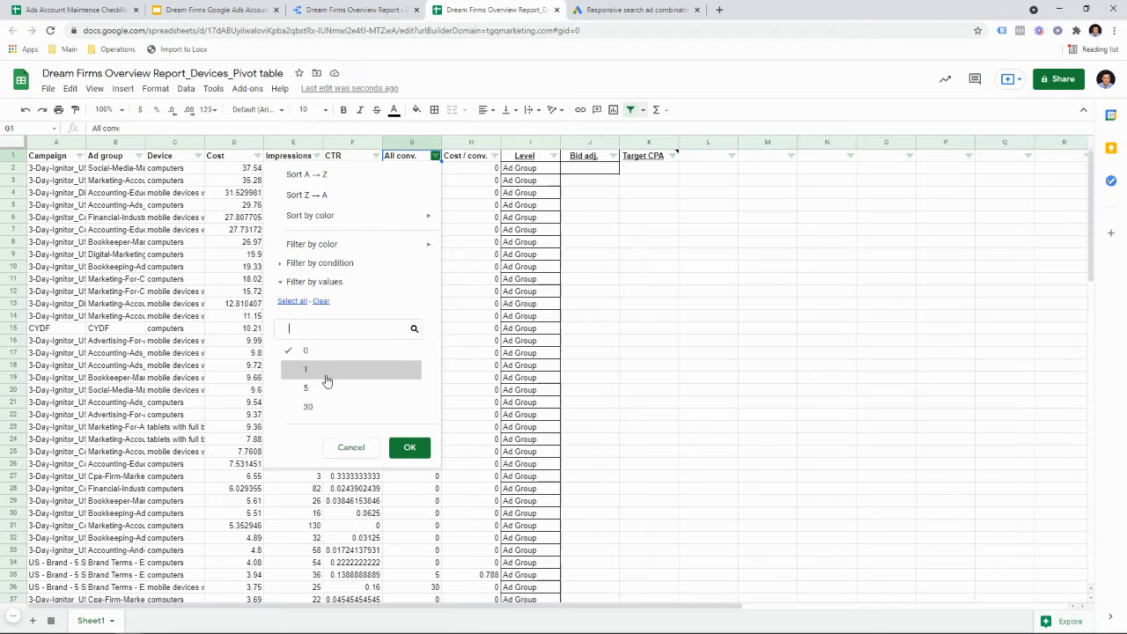
click(409, 447)
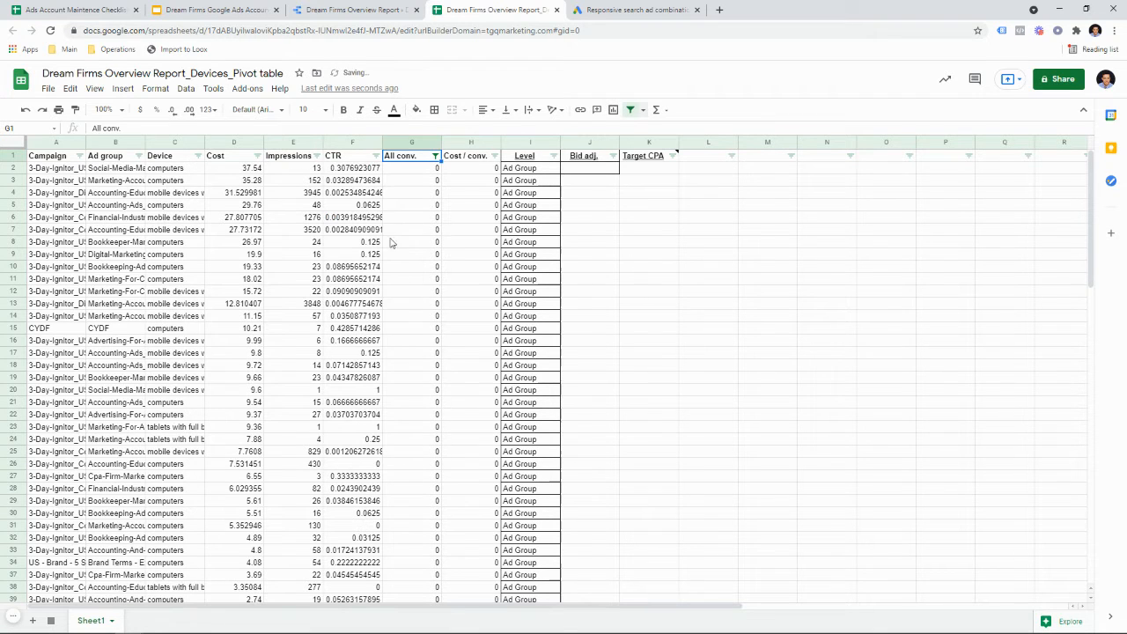
- Format the whole Cost column D as currency in dollars
click(208, 144)
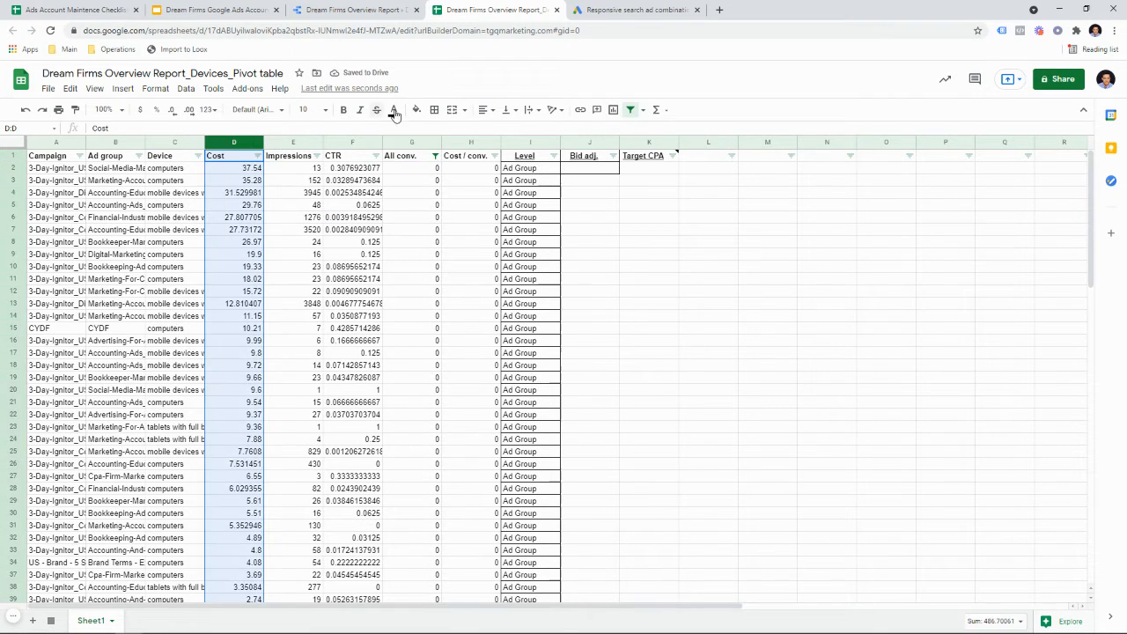
click(140, 110)
click(284, 189)
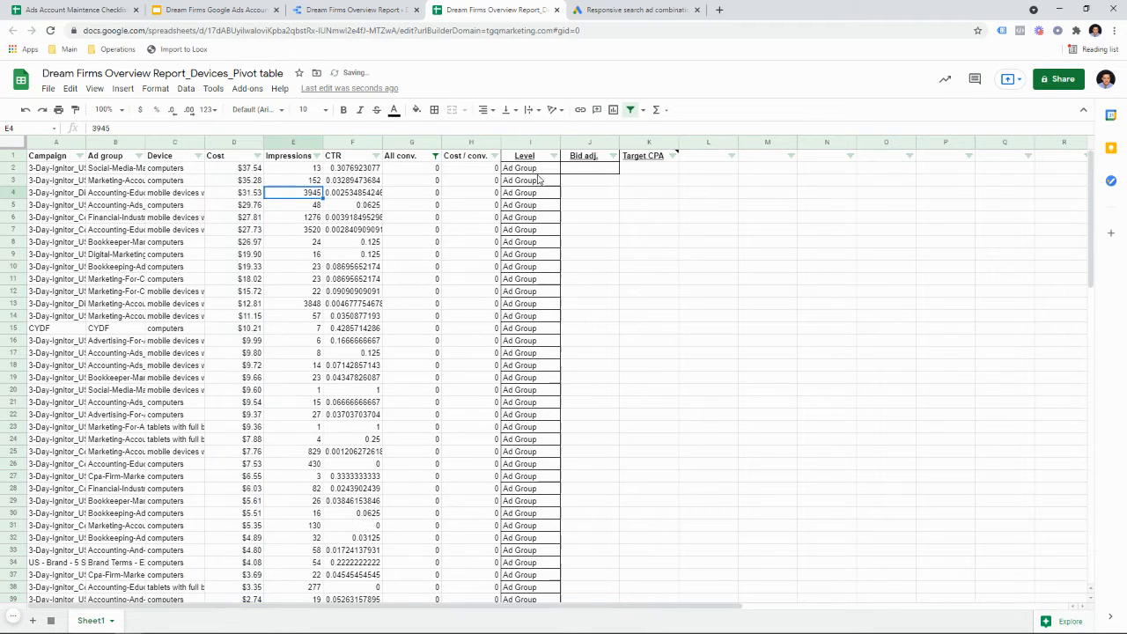
- Enter 30 as the Target CPA in cell K2
click(642, 169)
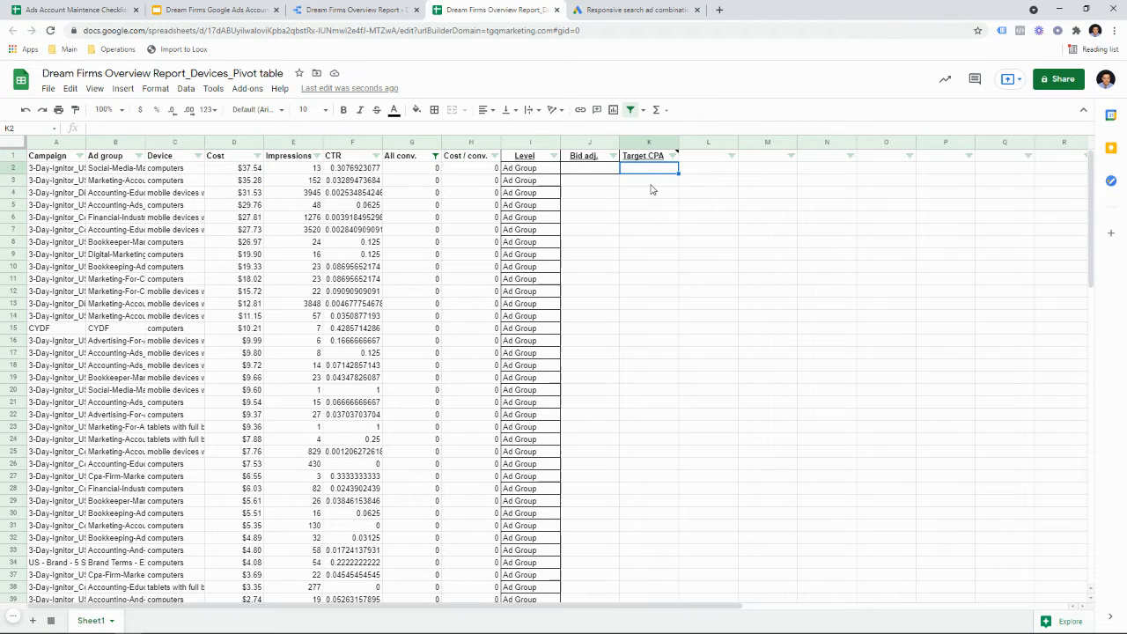
text(30)
click(640, 210)
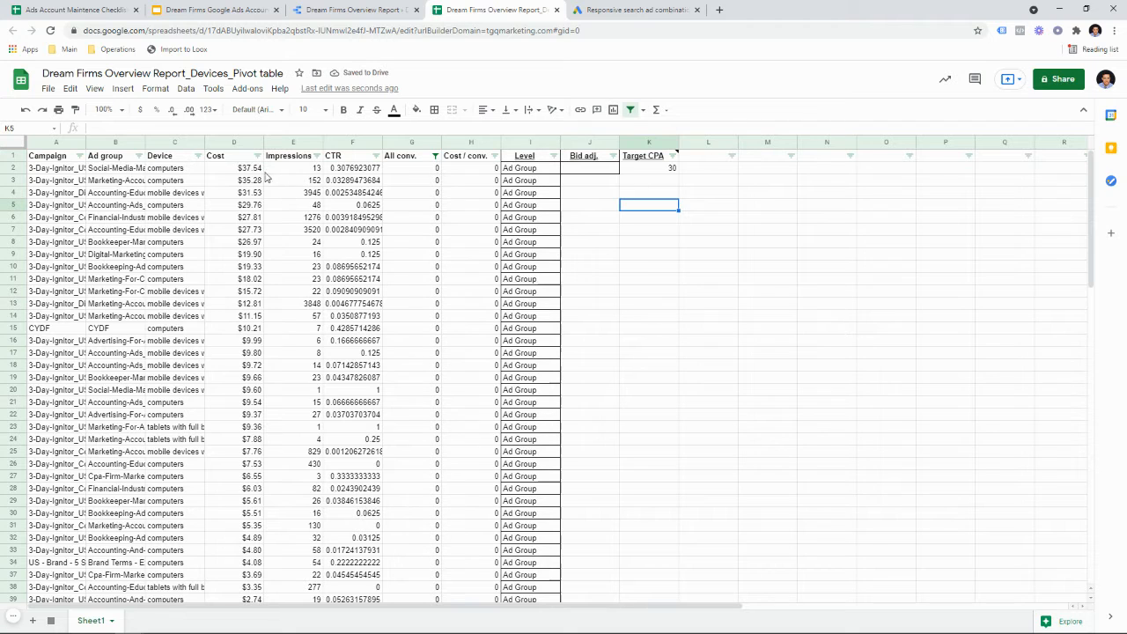
- Enter a bid adjustment of -10 for the five highest-cost zero-conversion rows, J2 through J6
double_click(574, 169)
text(-)
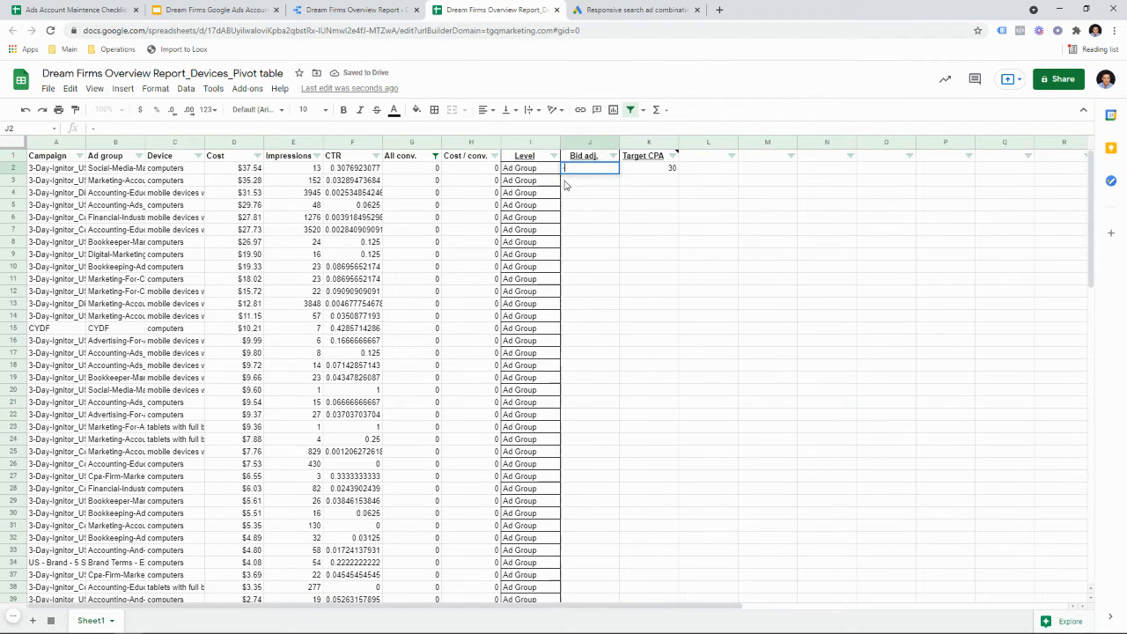
text(10)
key(Return)
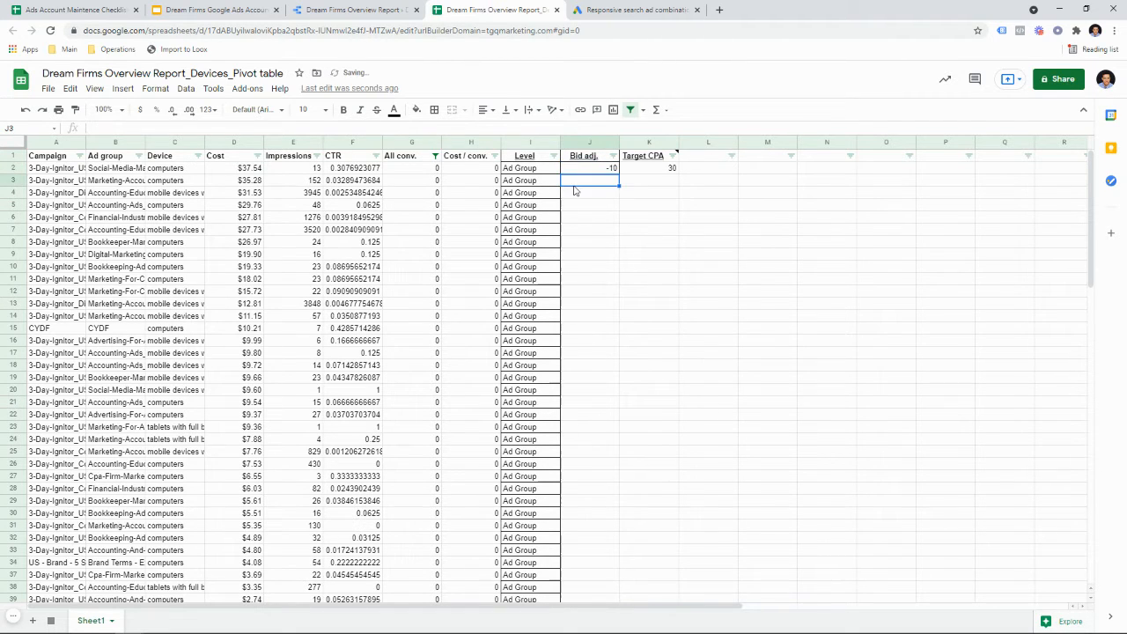
text(-10)
key(Return)
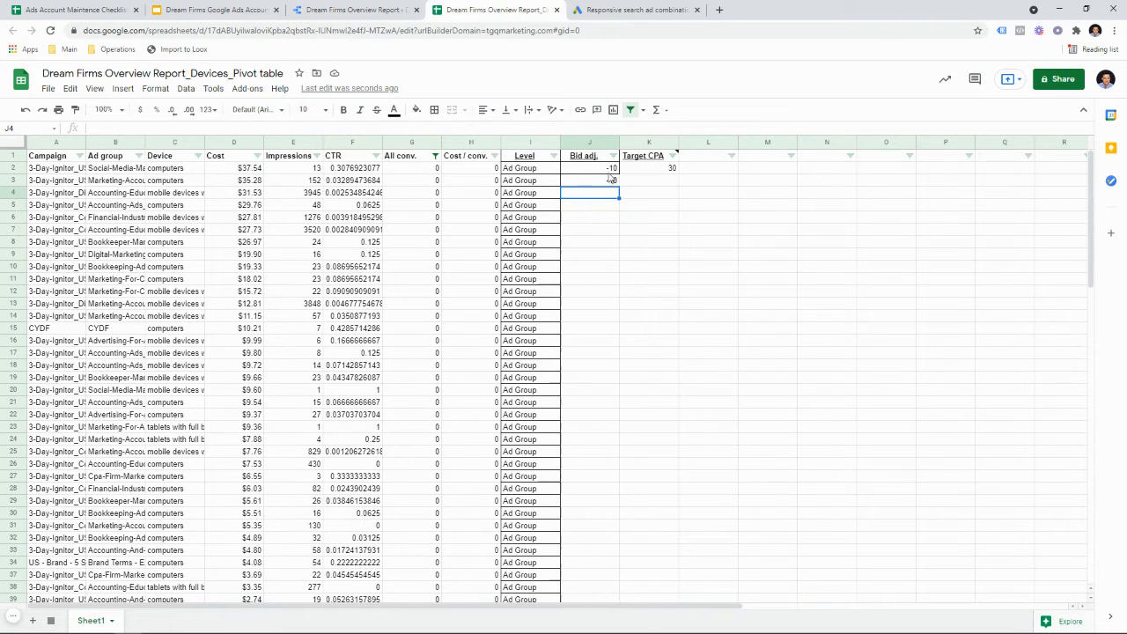
drag(612, 170, 604, 238)
click(605, 245)
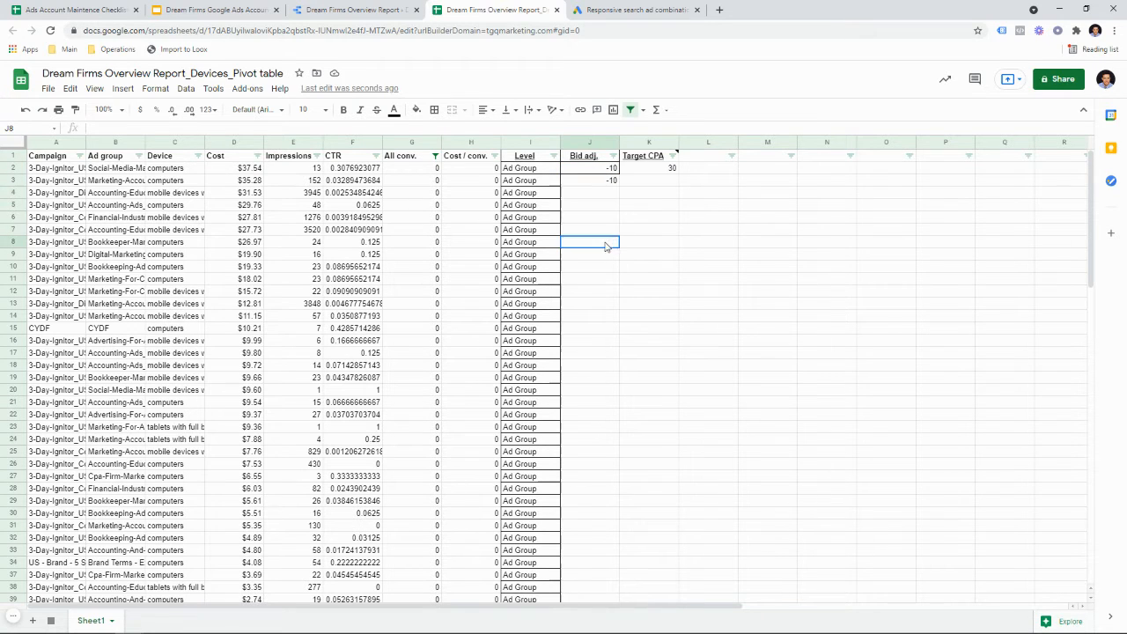
drag(610, 170, 613, 235)
- Enter a bid adjustment of -5 in cells J7 and J8
double_click(611, 232)
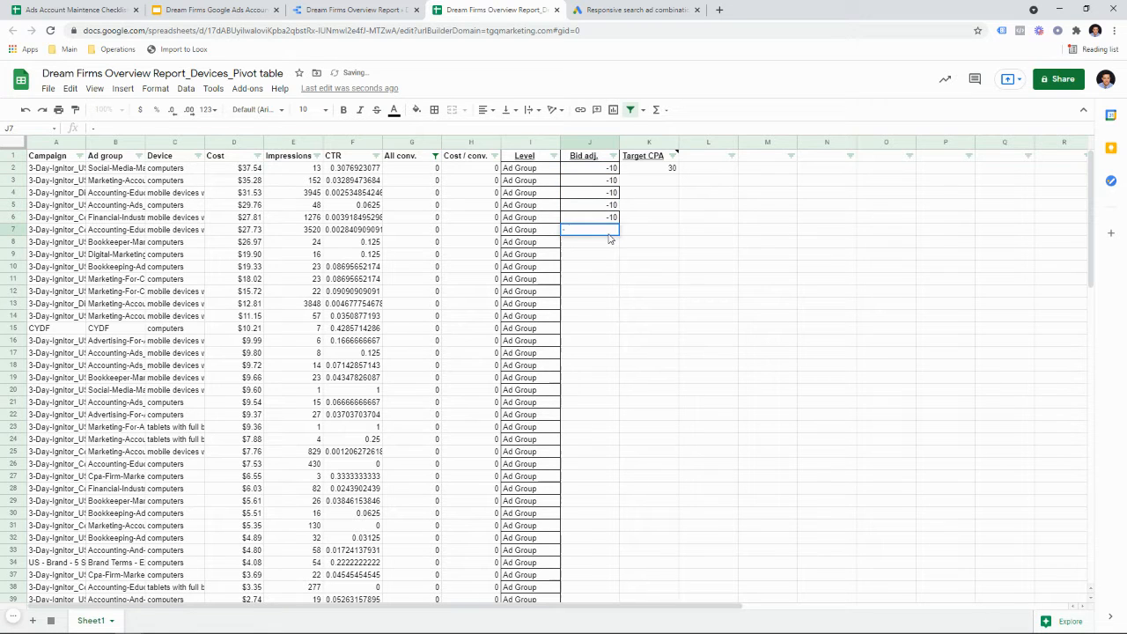
text(-5)
key(Return)
text(-)
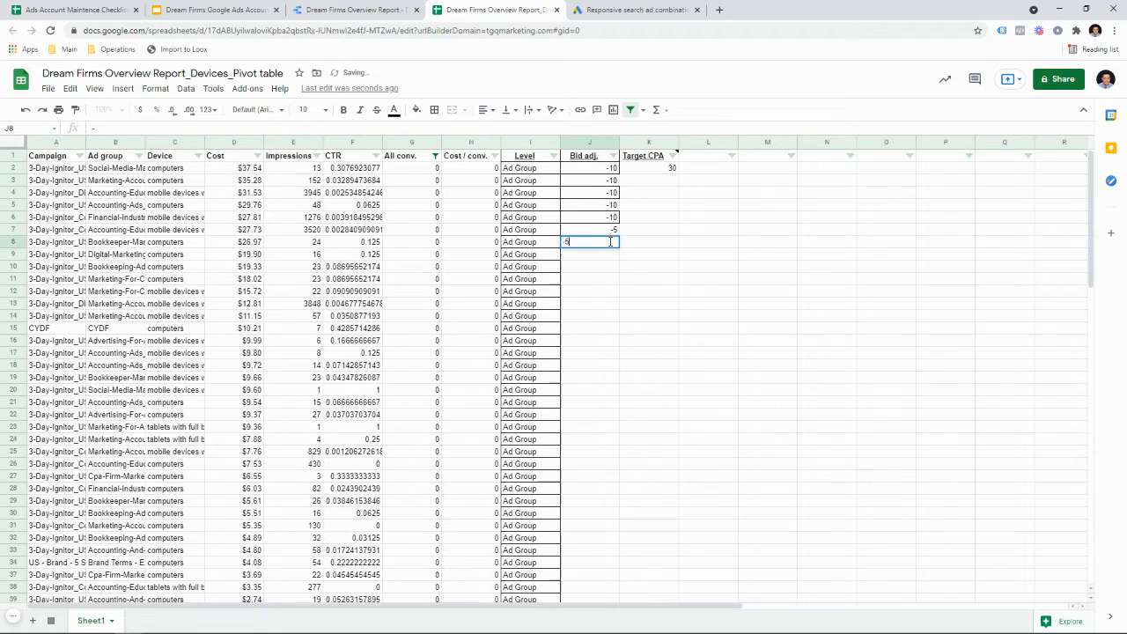
key(Return)
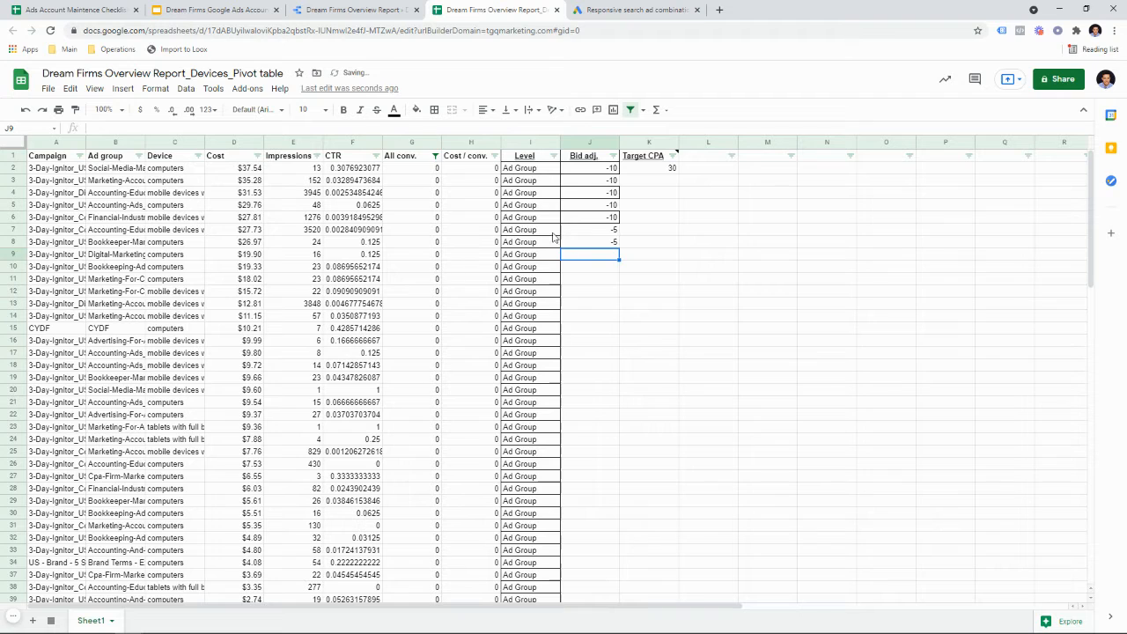
- Change the All conv. filter to exclude 0 and show only the values 1, 5 and 30
click(495, 156)
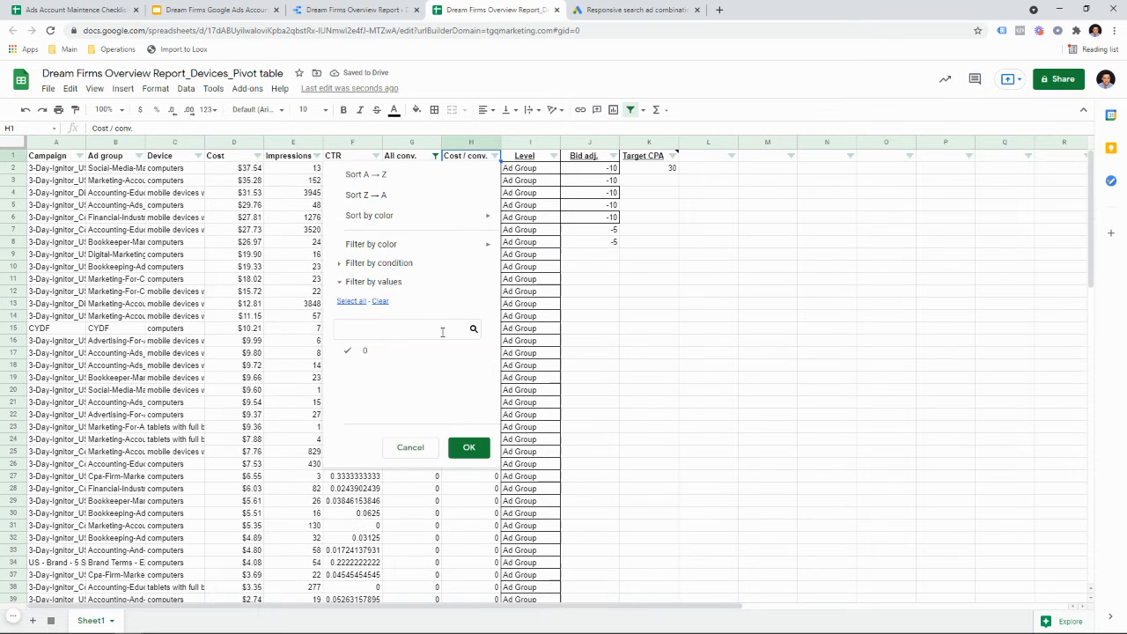
click(489, 195)
click(435, 155)
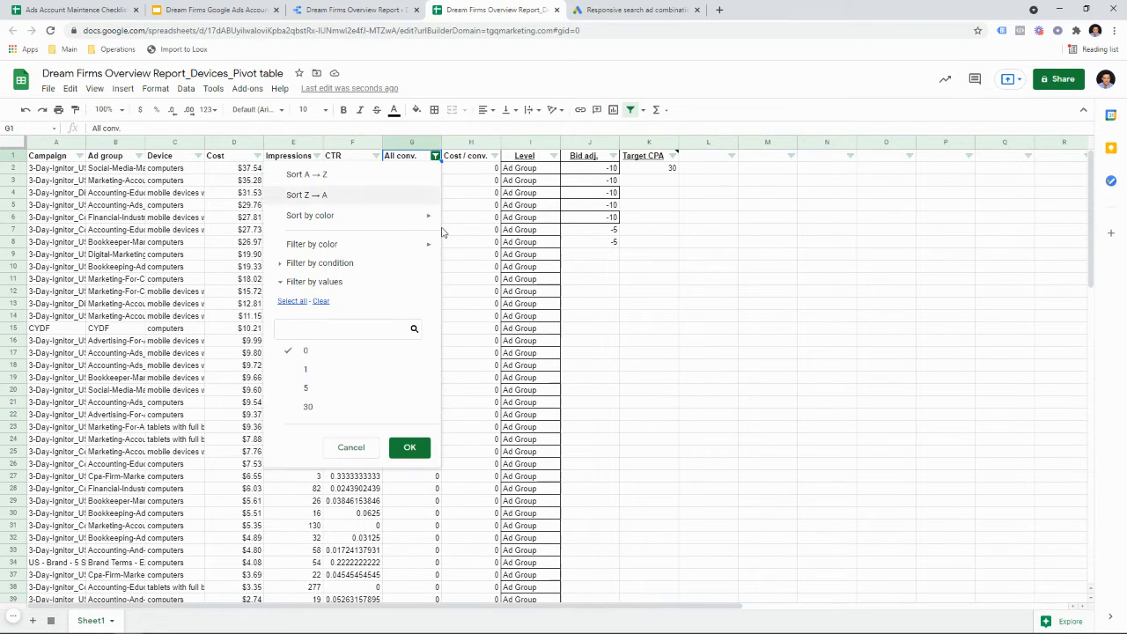
click(292, 301)
click(299, 350)
click(409, 447)
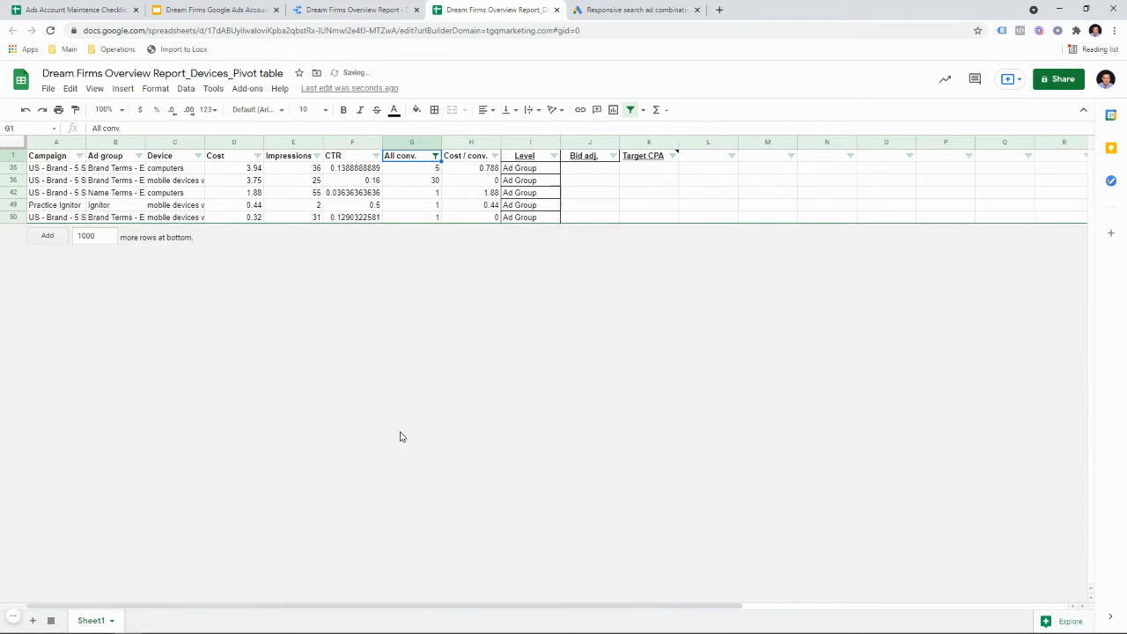
- Sort the range A1:K50 by Cost / conv. from A to Z, treating the first row as a header
click(466, 193)
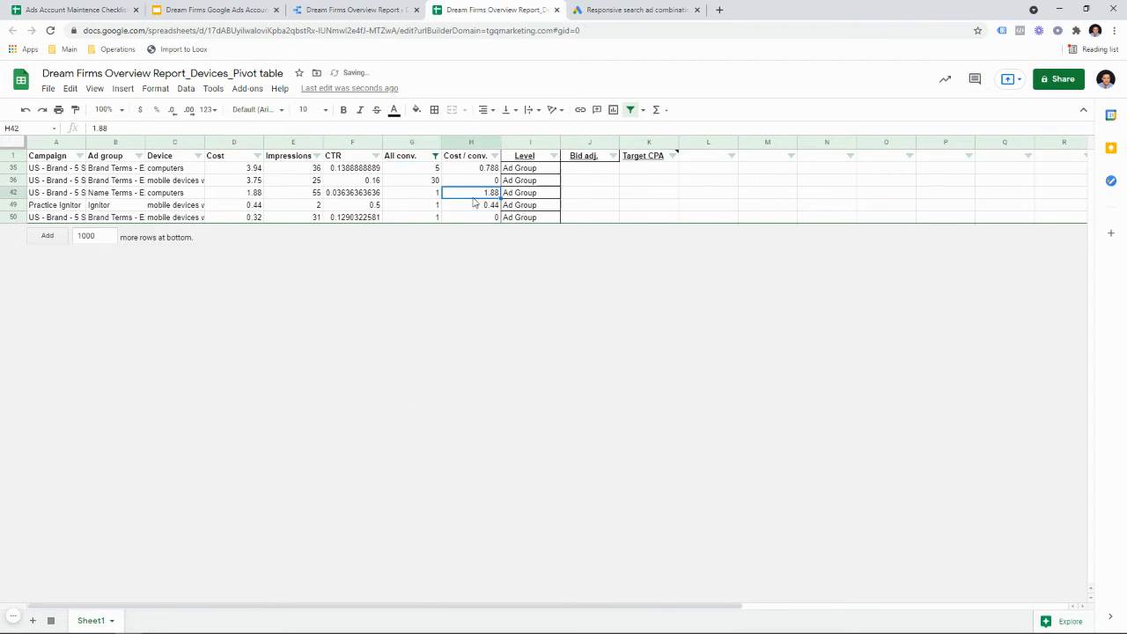
key(ctrl+a)
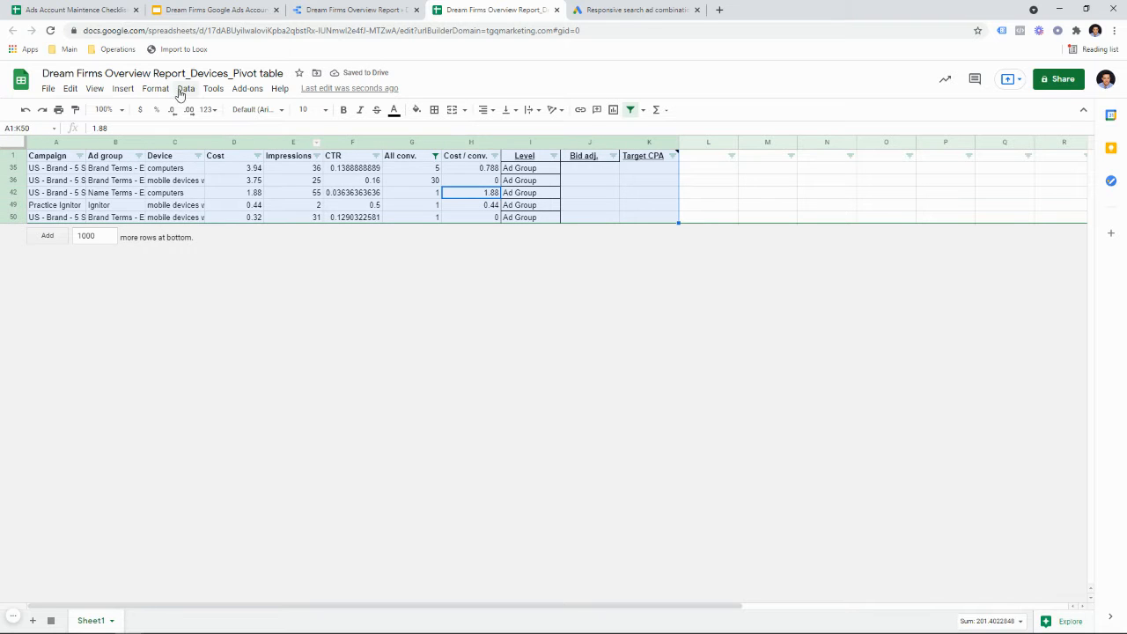
click(185, 89)
click(243, 207)
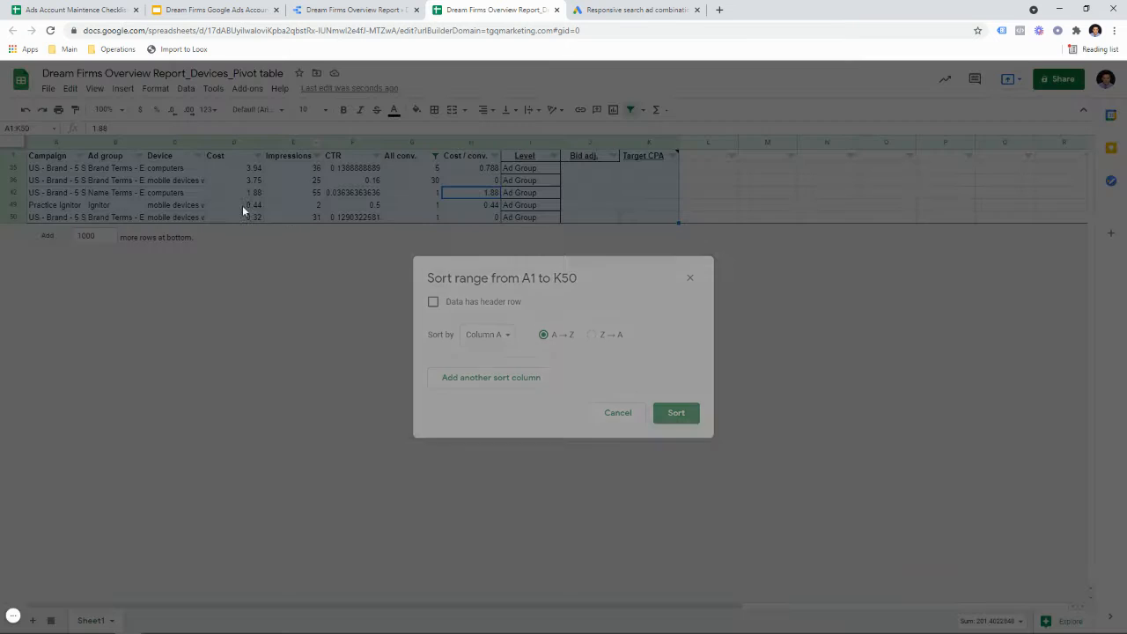
click(473, 301)
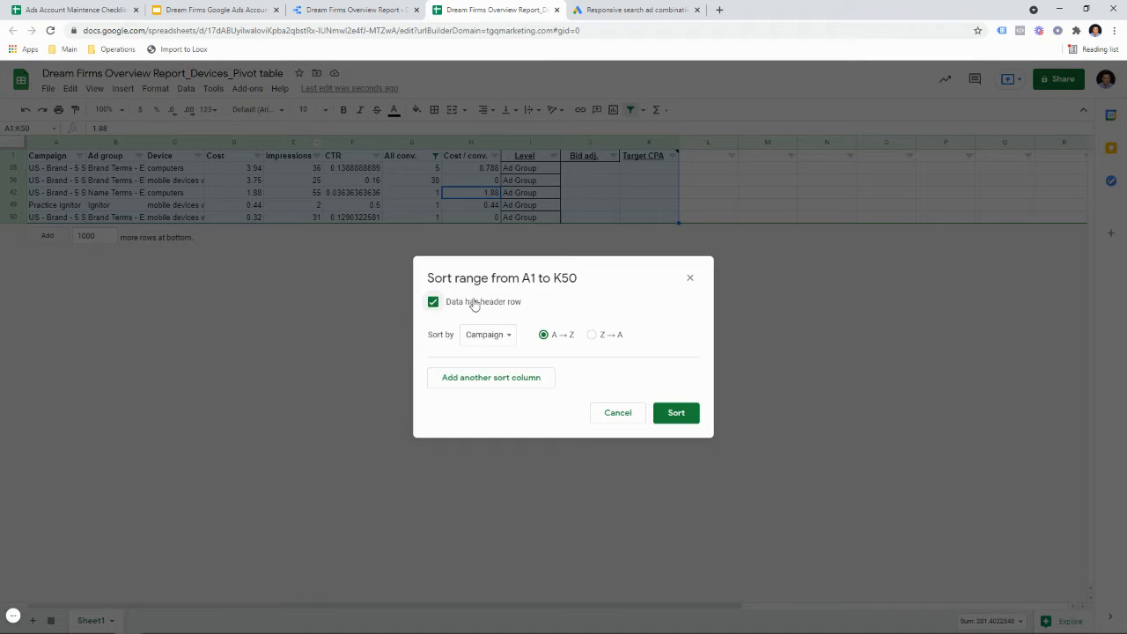
click(591, 335)
click(497, 339)
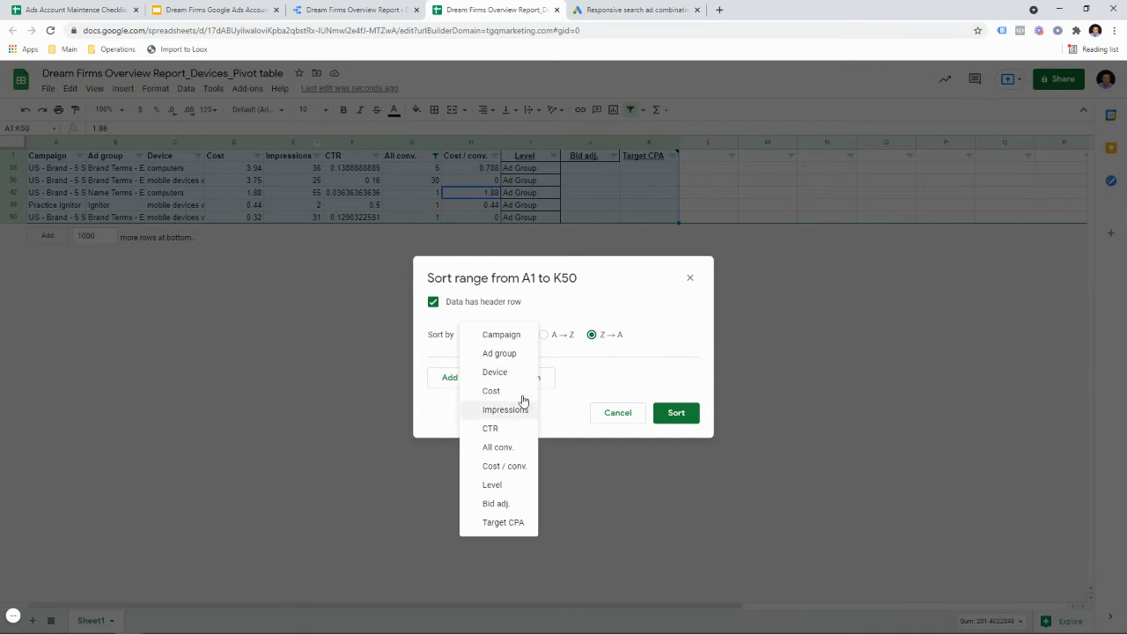
click(561, 339)
click(543, 335)
click(508, 337)
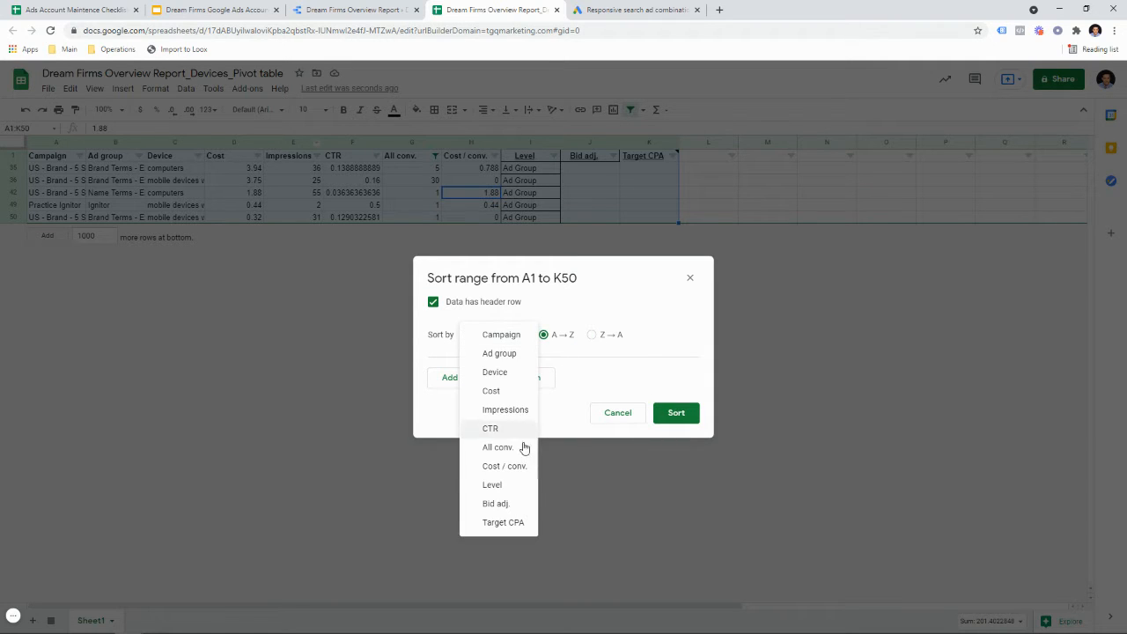
click(524, 448)
click(660, 421)
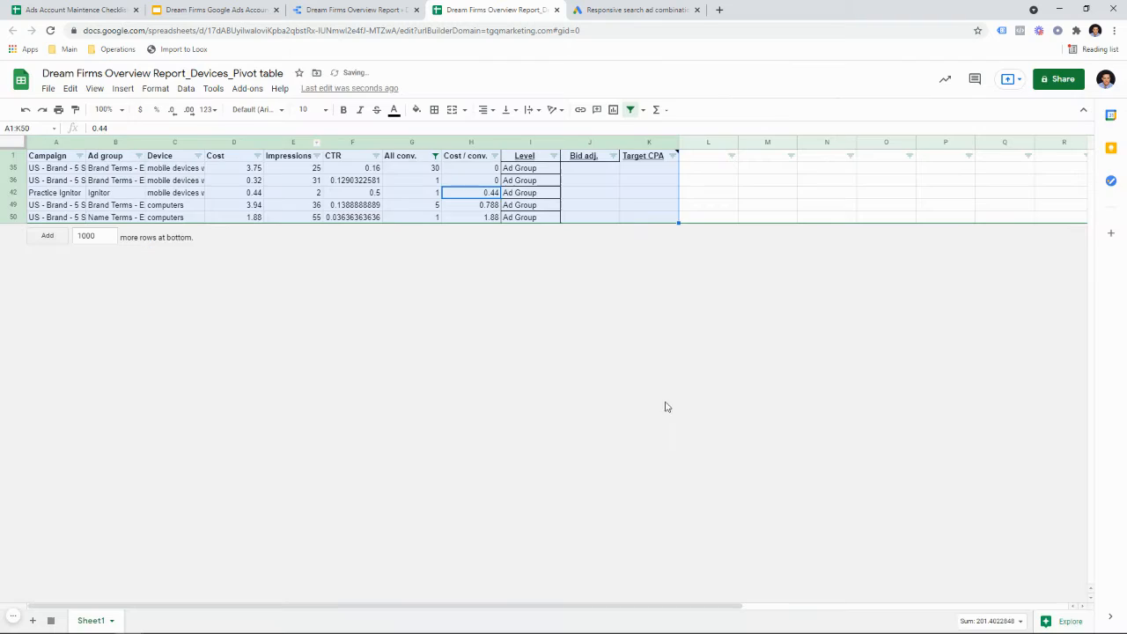
- Enter a bid adjustment of 30 for all five converting rows: J35, J36, J42, J49 and J50
click(582, 193)
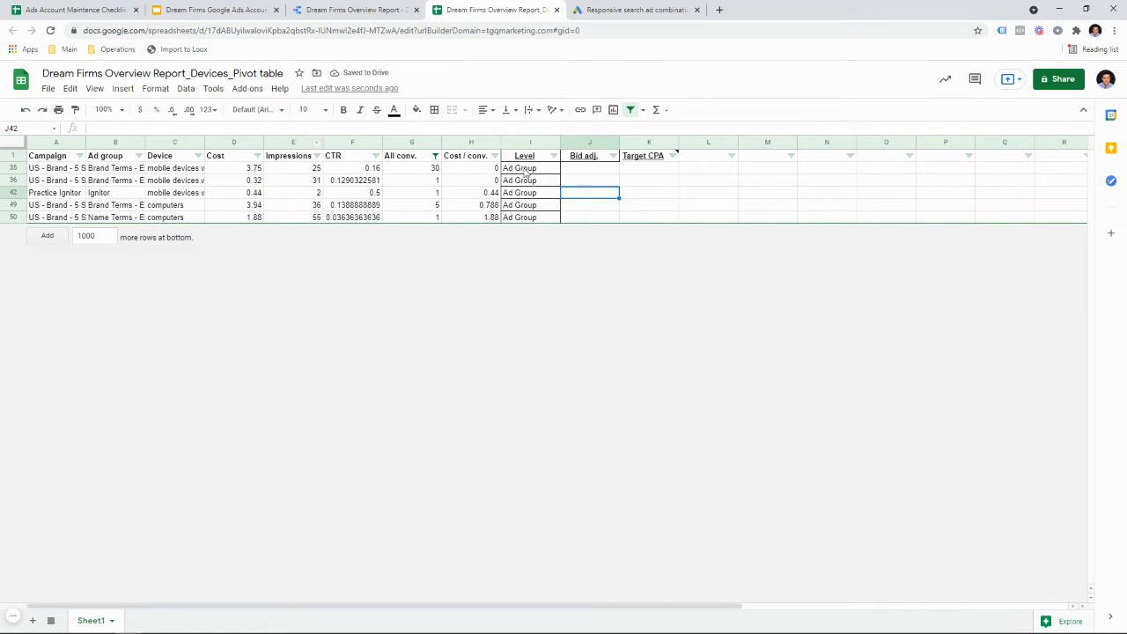
click(580, 171)
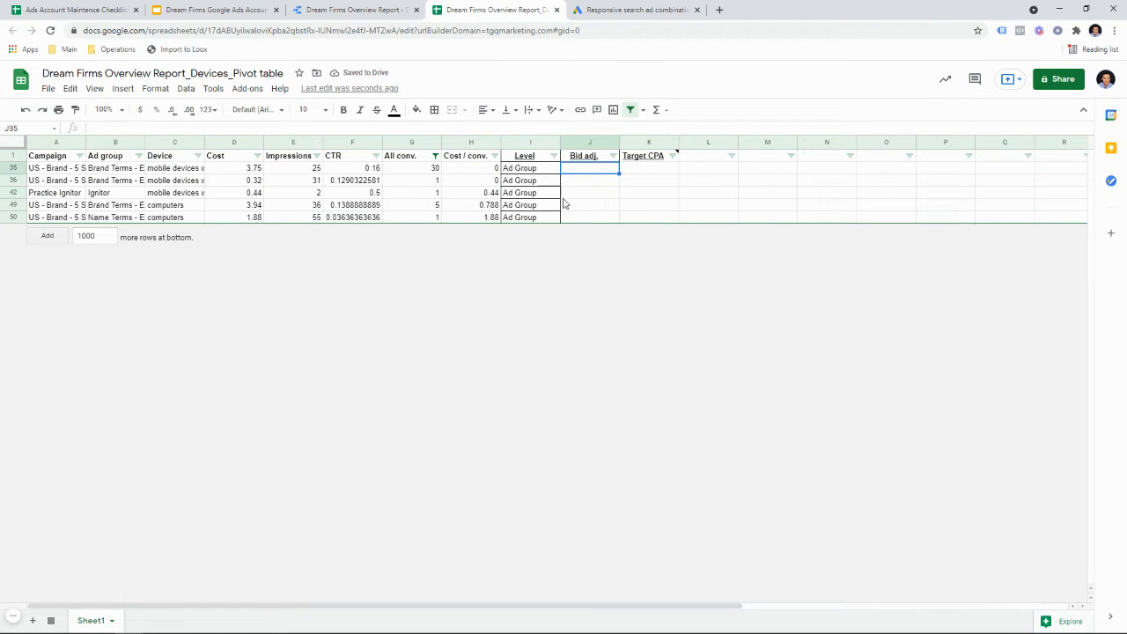
text(30)
key(Return)
click(603, 171)
click(602, 182)
text(30)
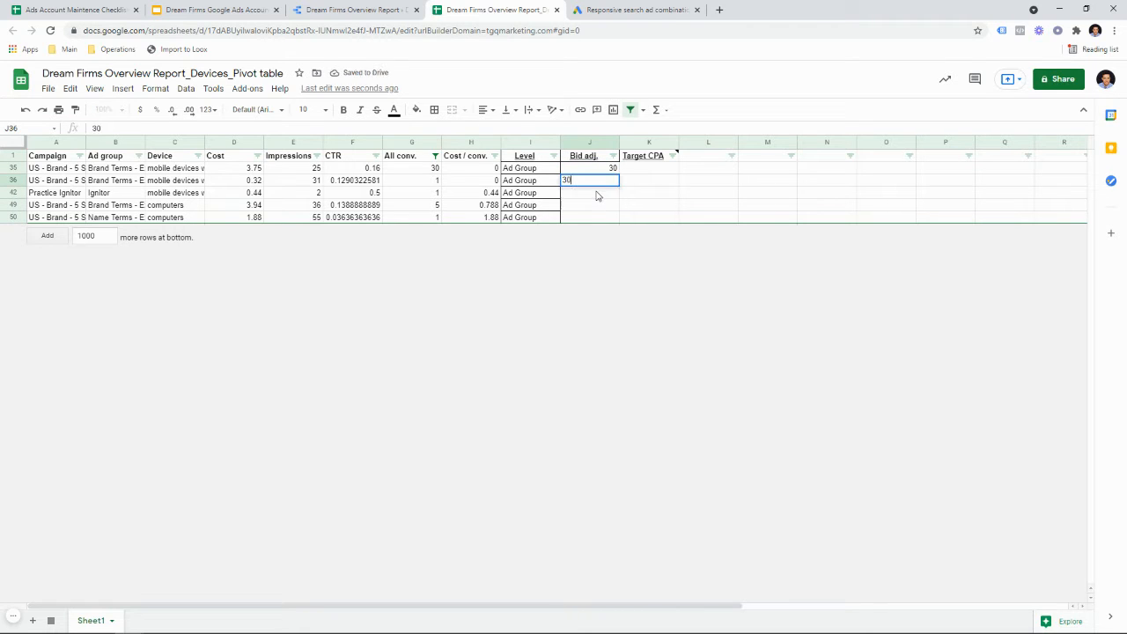
key(Return)
text(3)
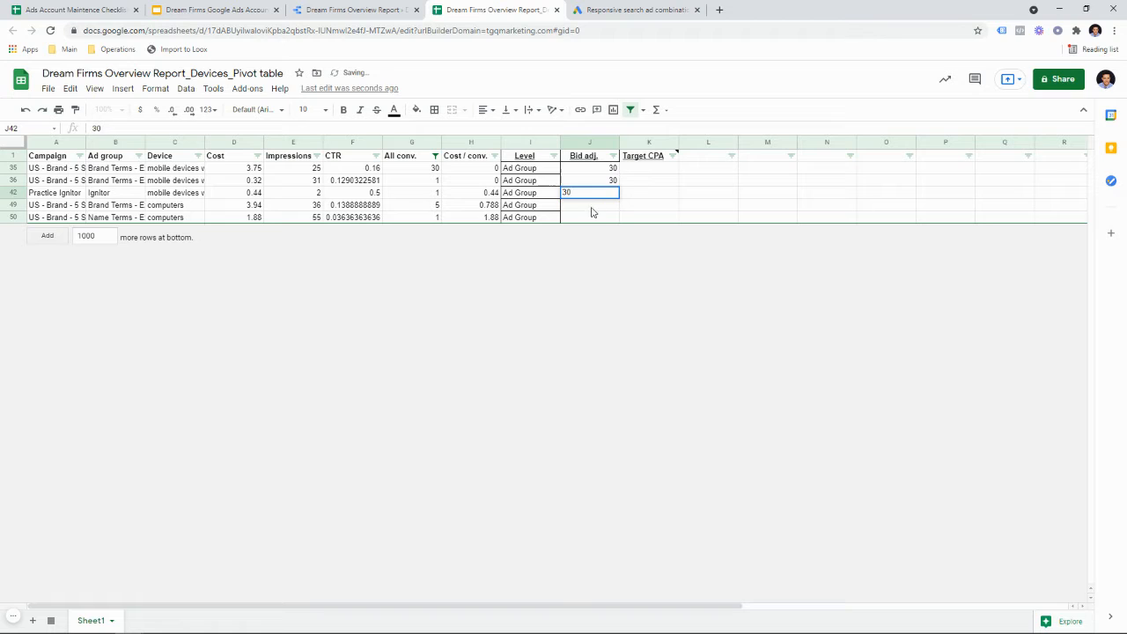
text(0)
key(Return)
text(30)
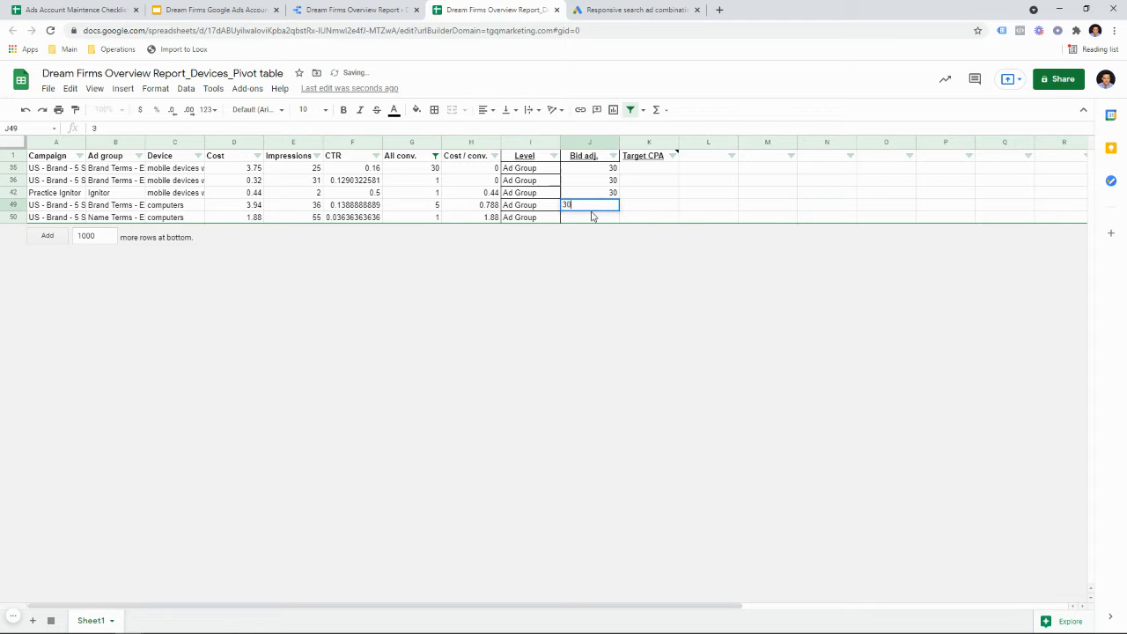
key(Return)
text(30)
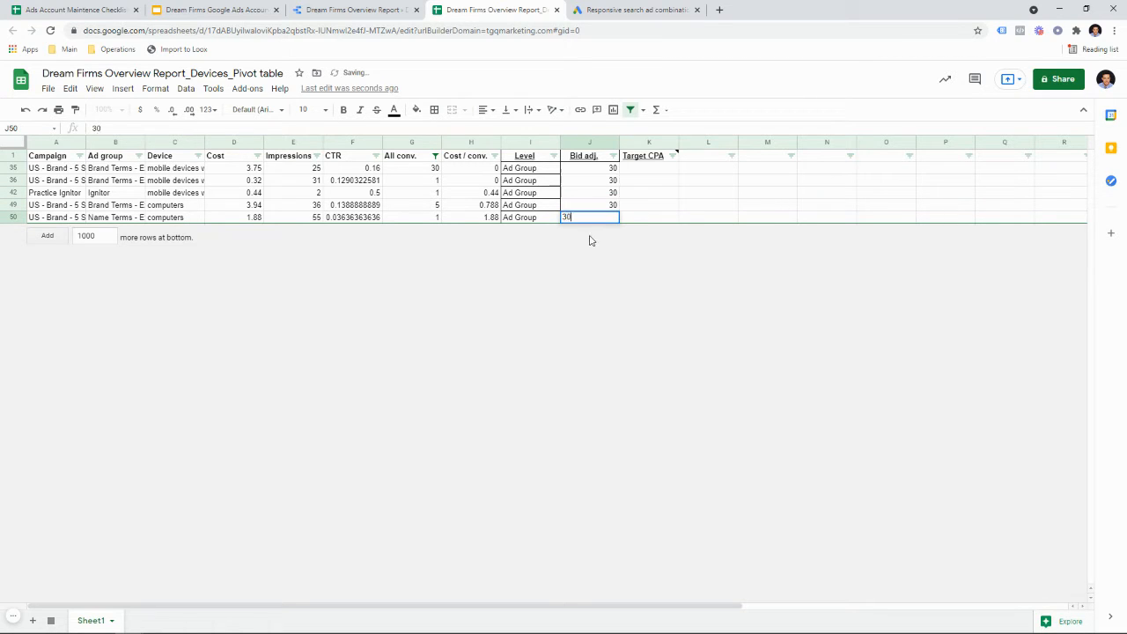
key(Return)
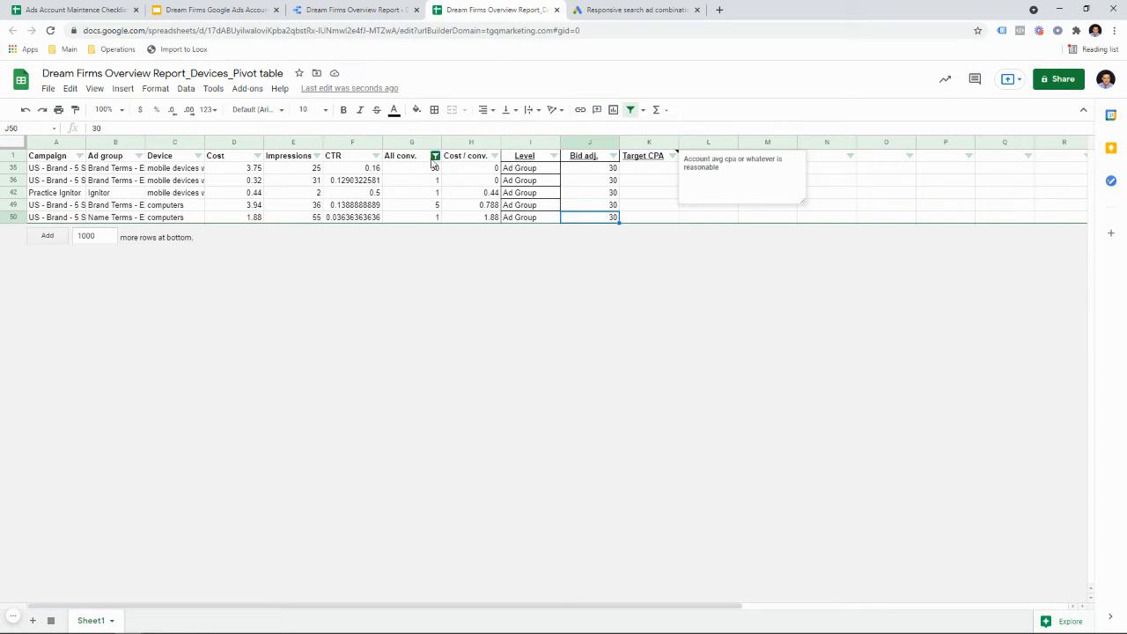
- Reset the All conv. filter to include all values
click(435, 156)
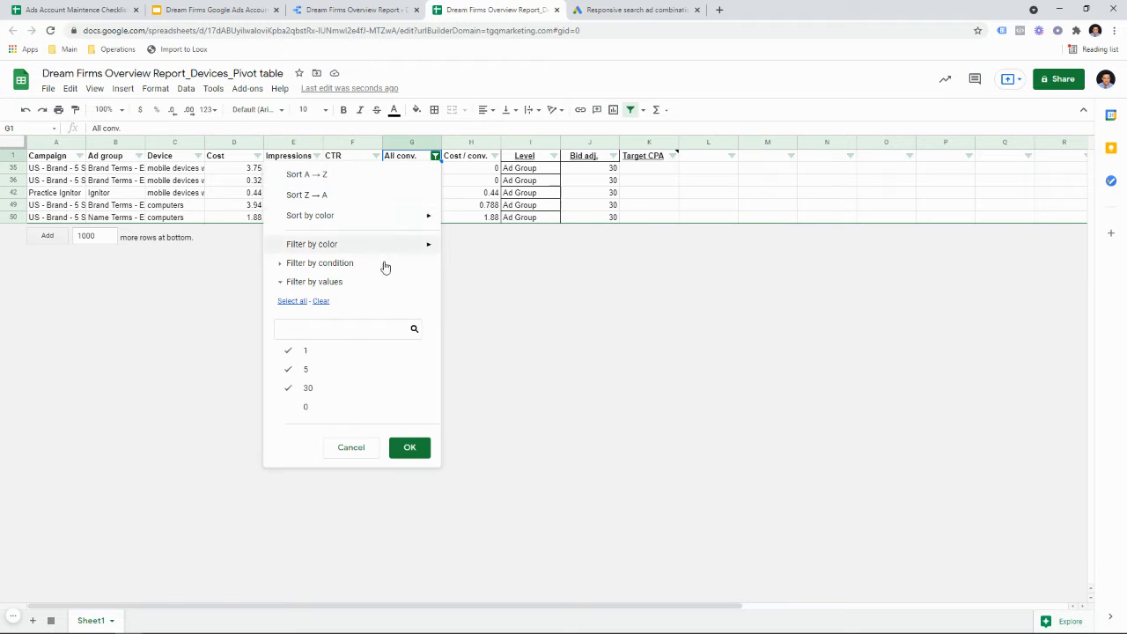
click(299, 302)
click(407, 447)
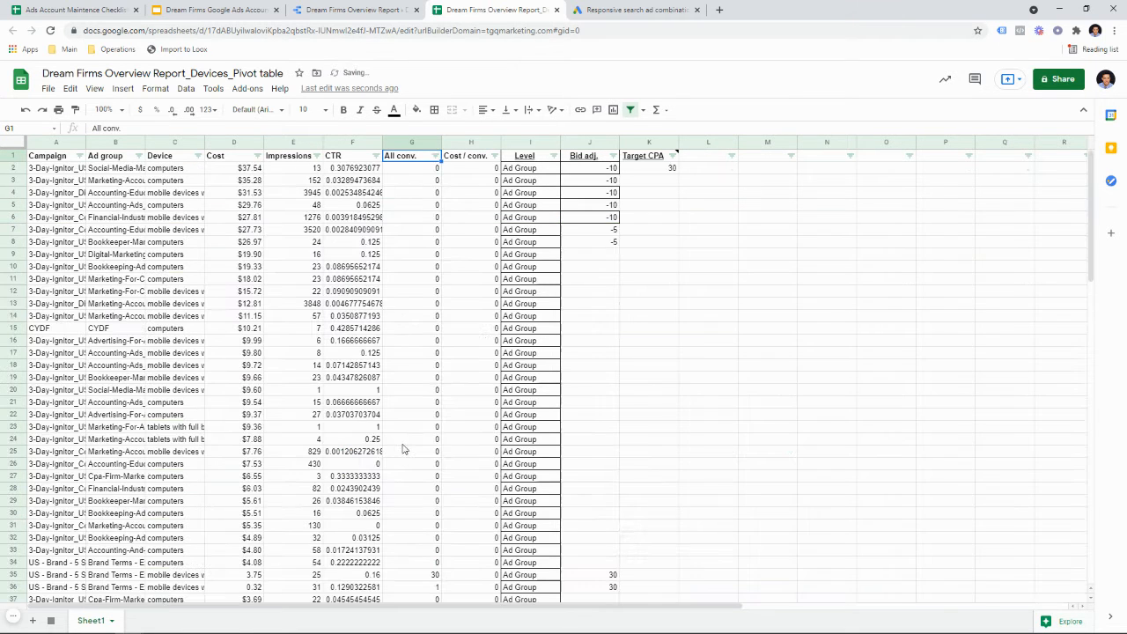
- Filter the Bid adj. column to hide blanks, keeping the -10, -5 and 30 rows
click(614, 155)
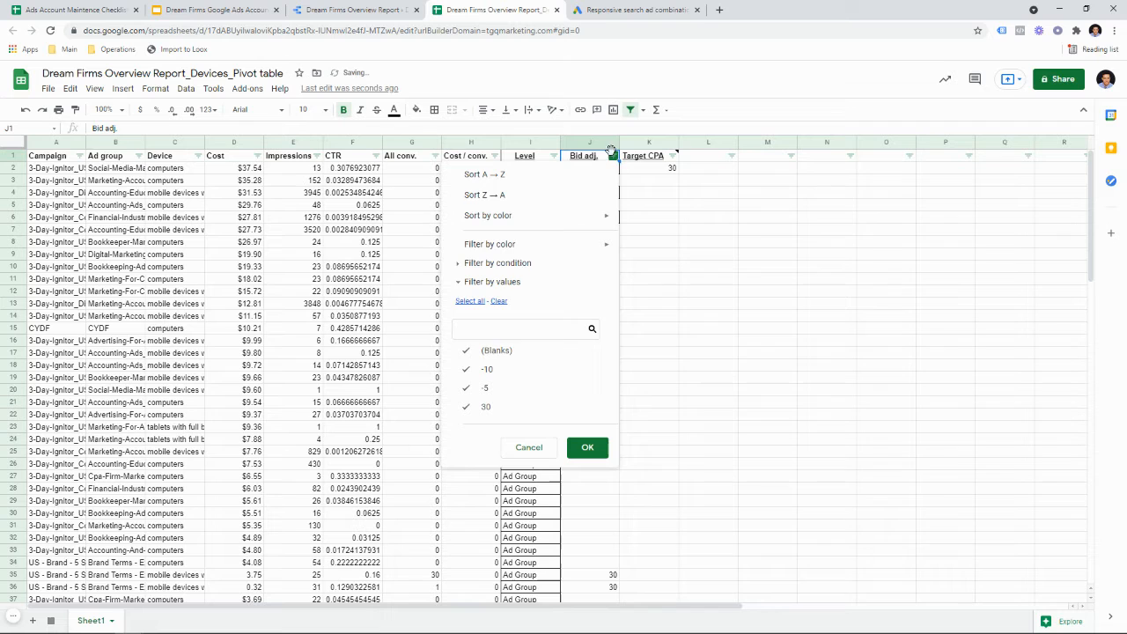
click(495, 351)
click(587, 447)
click(508, 280)
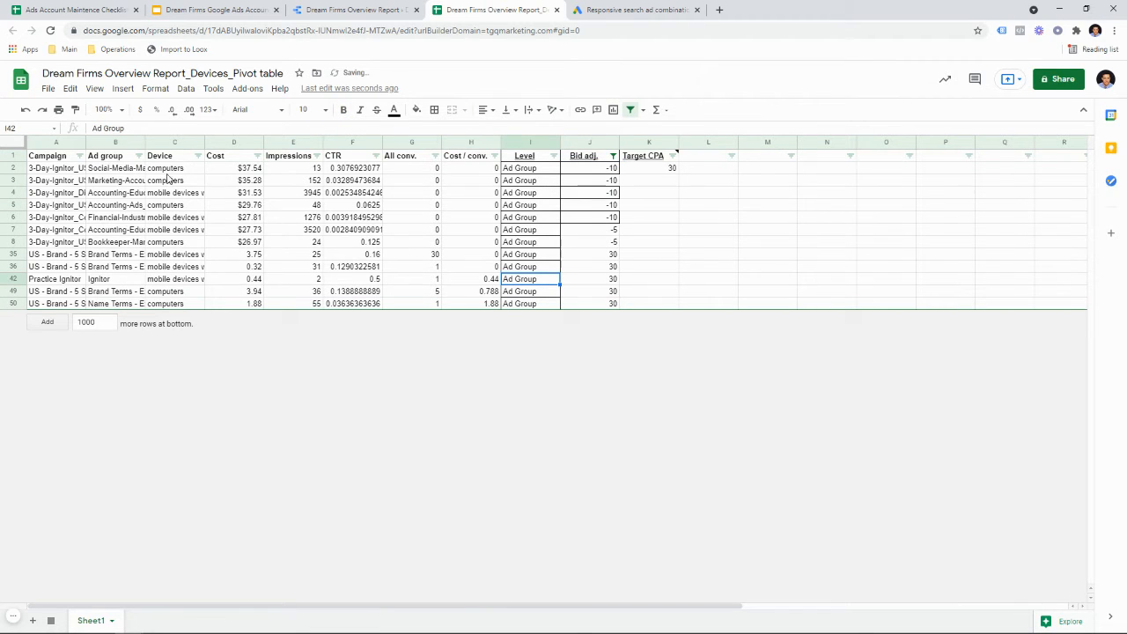
- Copy the filtered range A1:J50 and bring up Google Ads Editor in a maximized window
drag(68, 157, 595, 305)
key(ctrl+c)
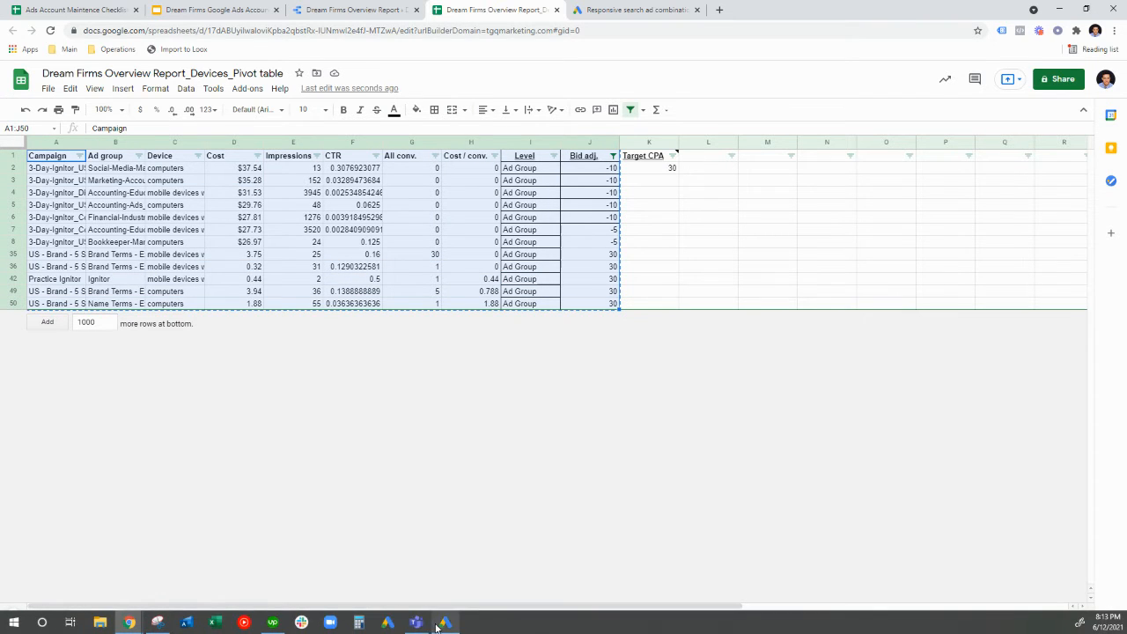
click(442, 623)
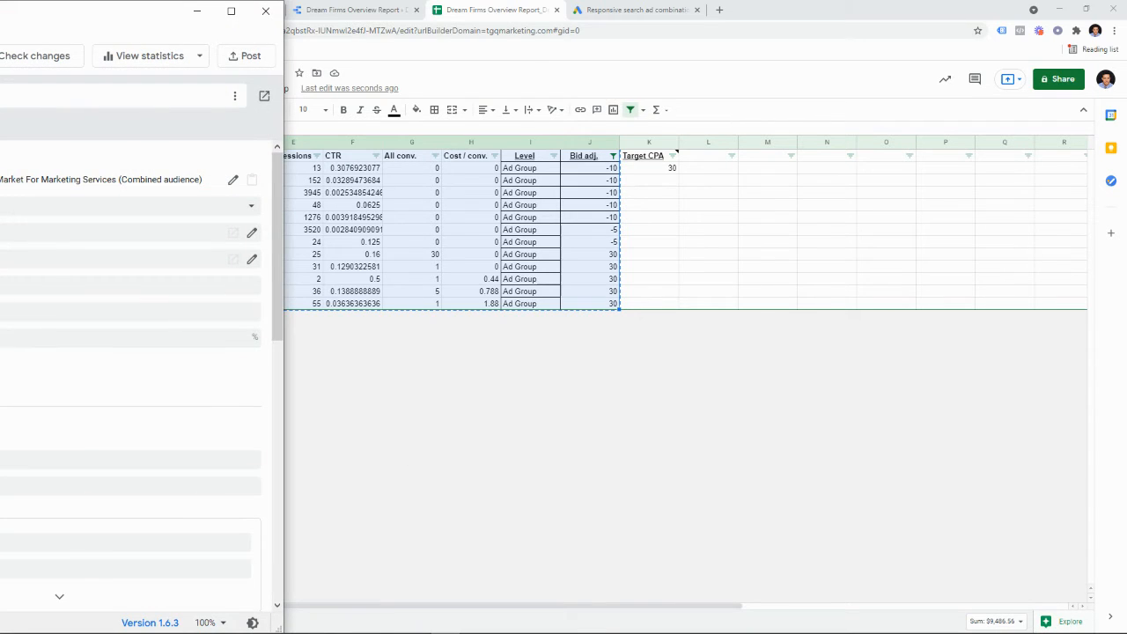
drag(0, 24, 833, 62)
drag(961, 59, 764, 59)
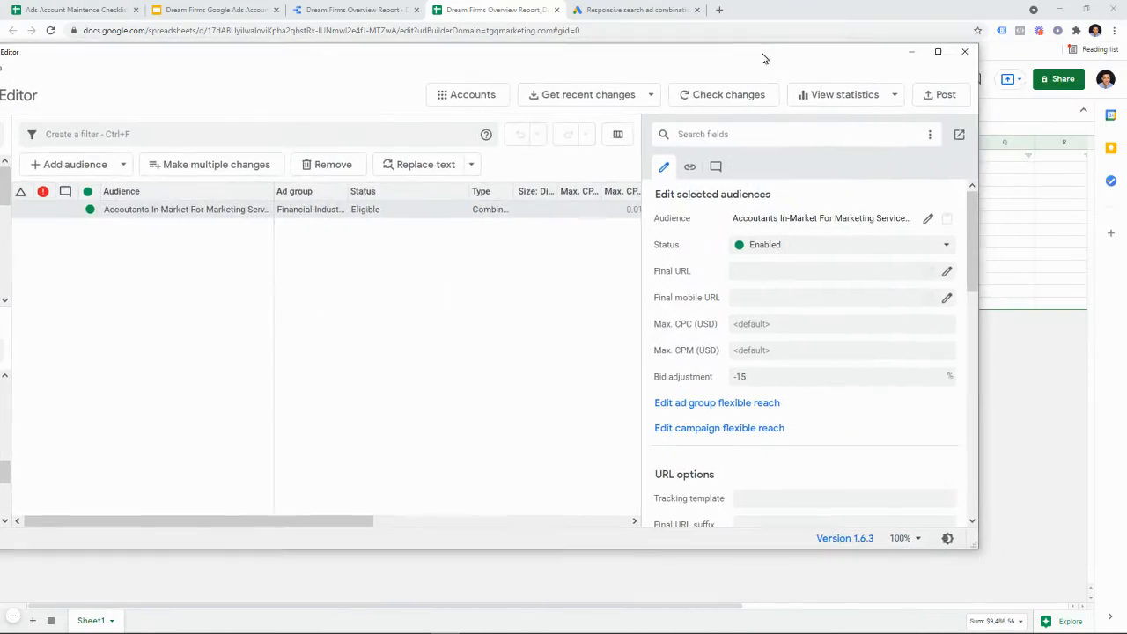
click(938, 51)
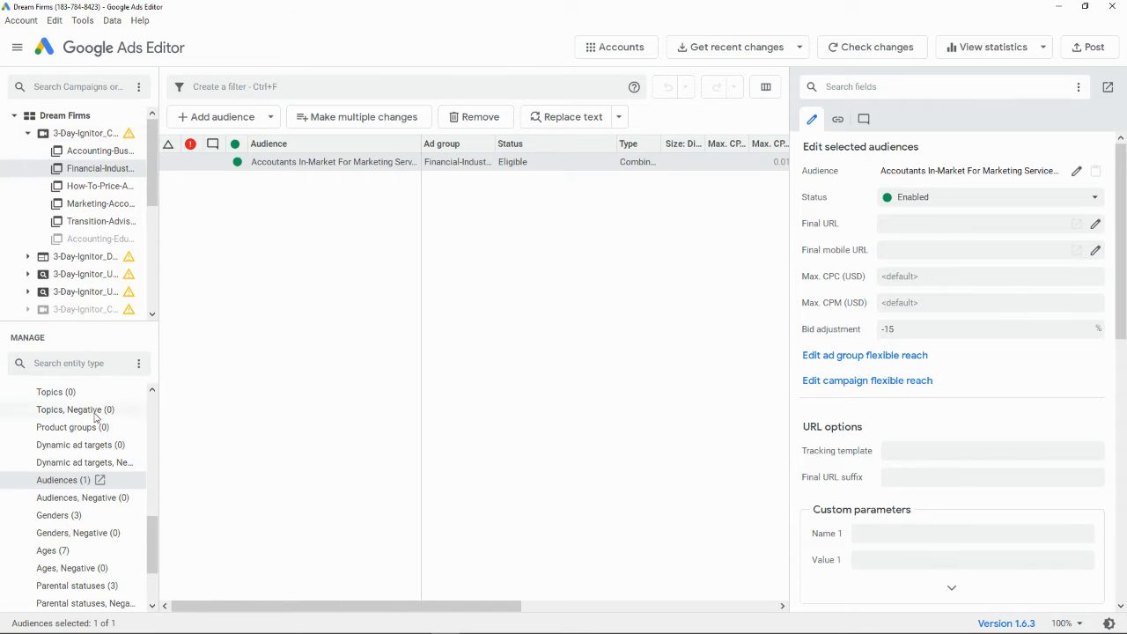
- Look through the entity types in Google Ads Editor and return to the Devices spreadsheet
scroll(97, 493, down, 2)
scroll(103, 495, up, 5)
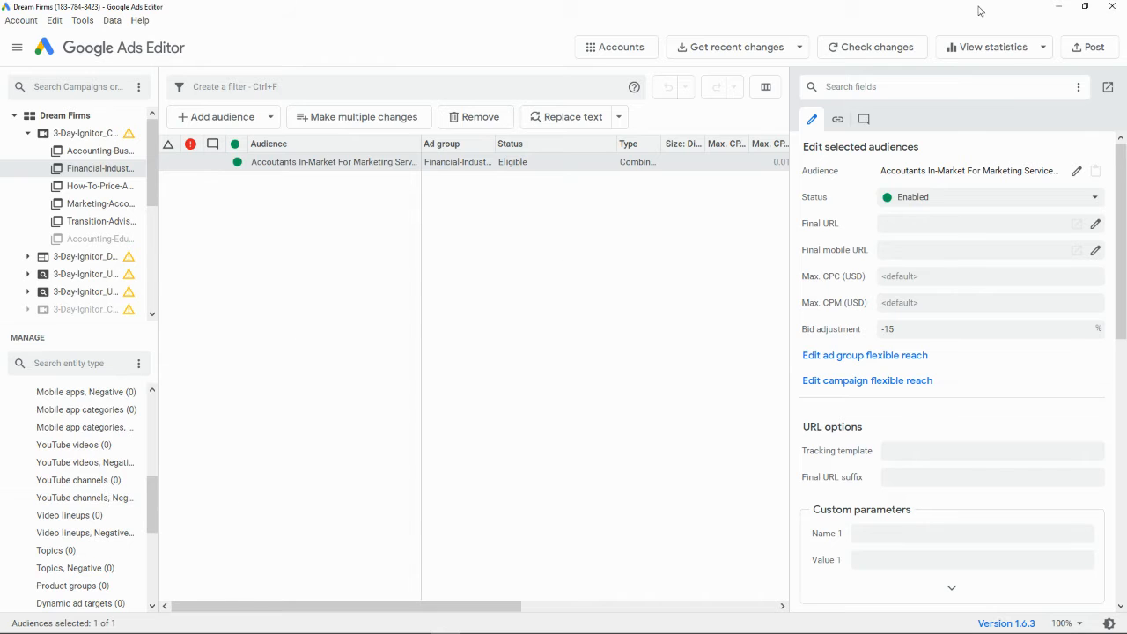
click(1058, 7)
click(581, 230)
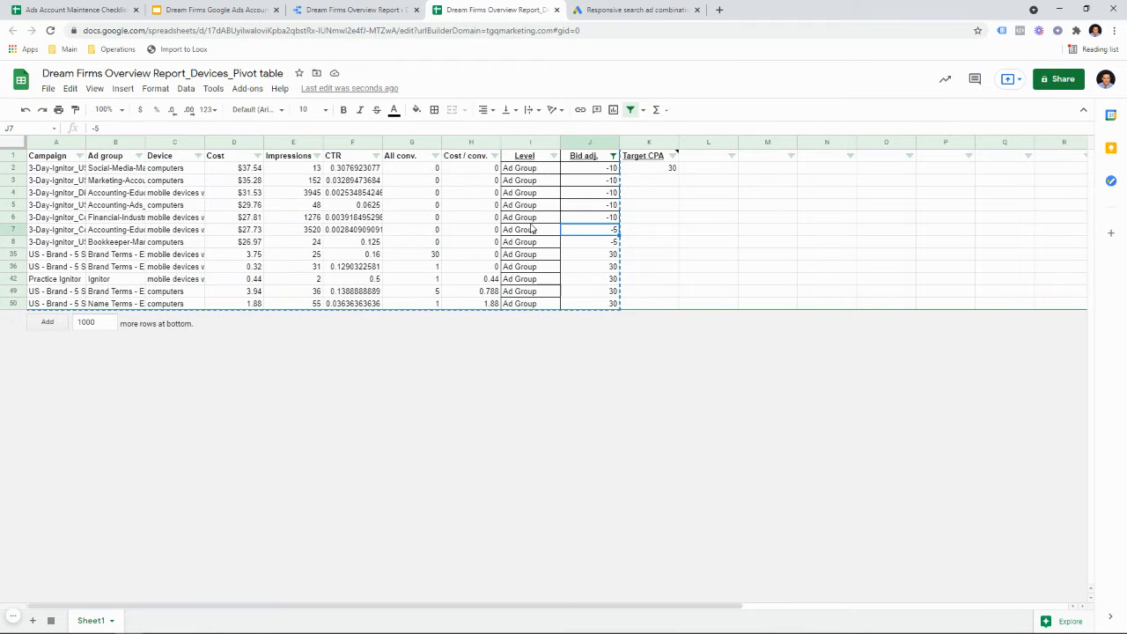
- Switch to Google Ads, open the Devices report for all campaigns and sort it by Cost, highest first
click(632, 10)
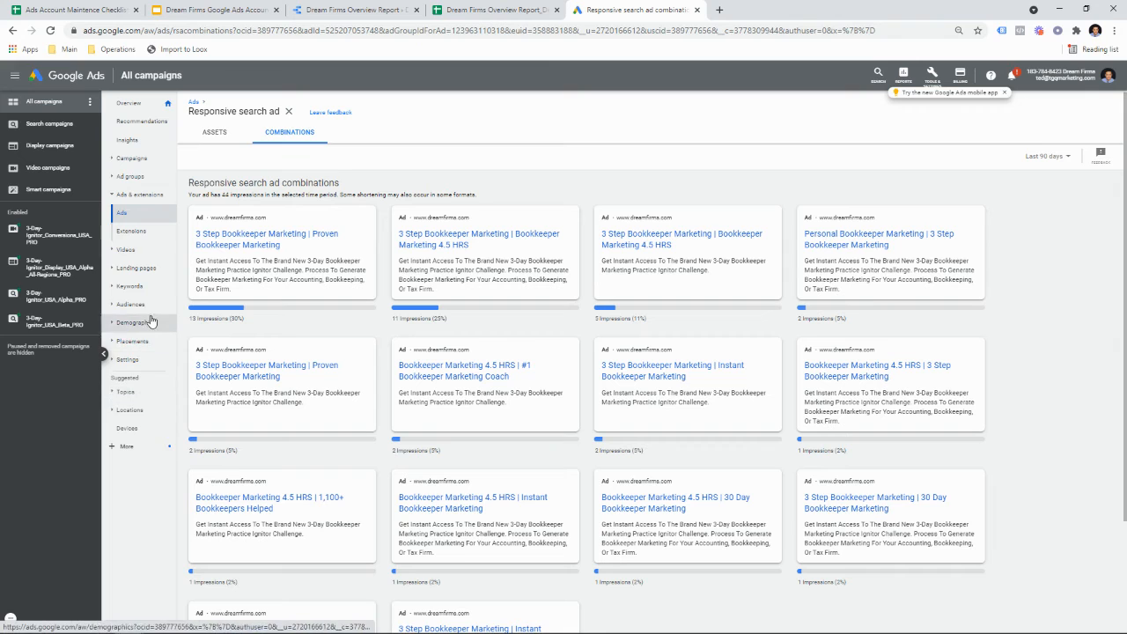
click(49, 124)
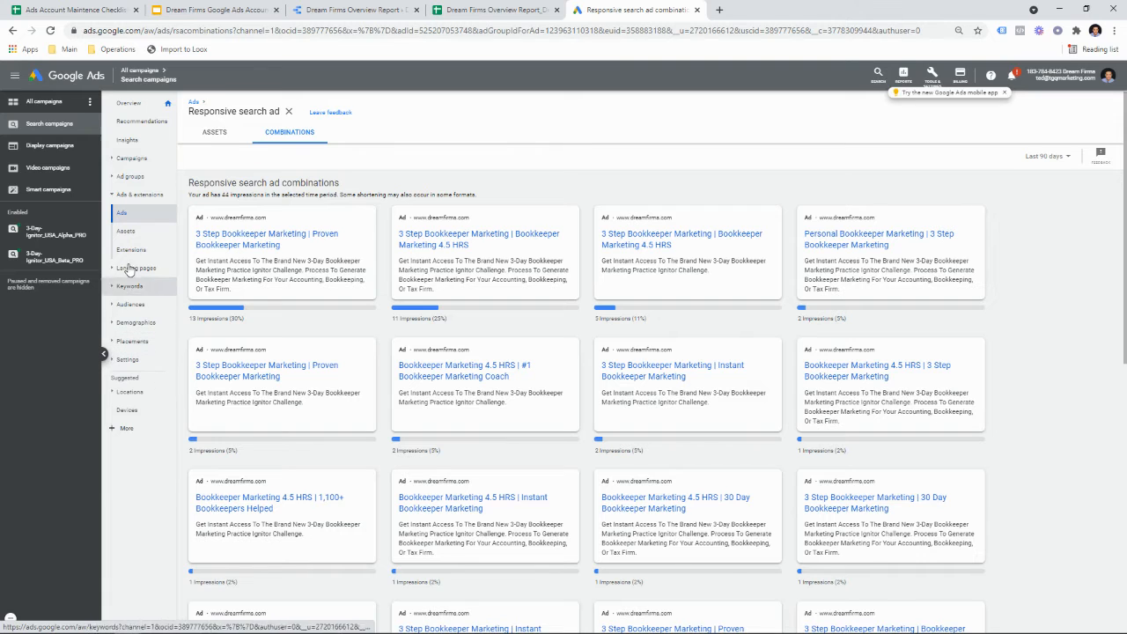
click(131, 158)
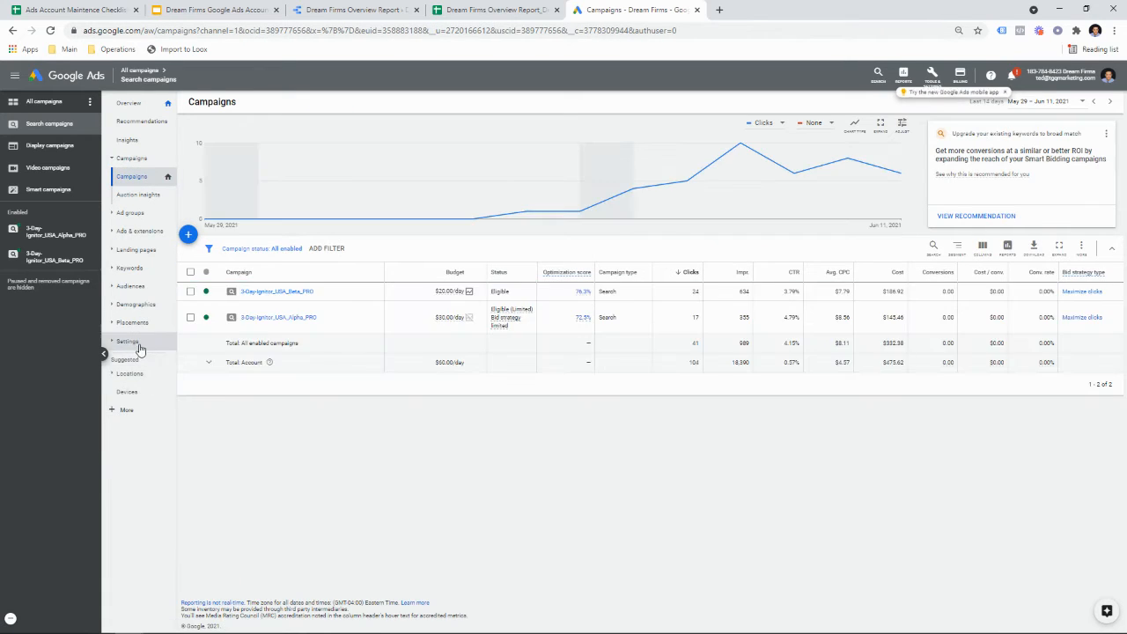
click(129, 392)
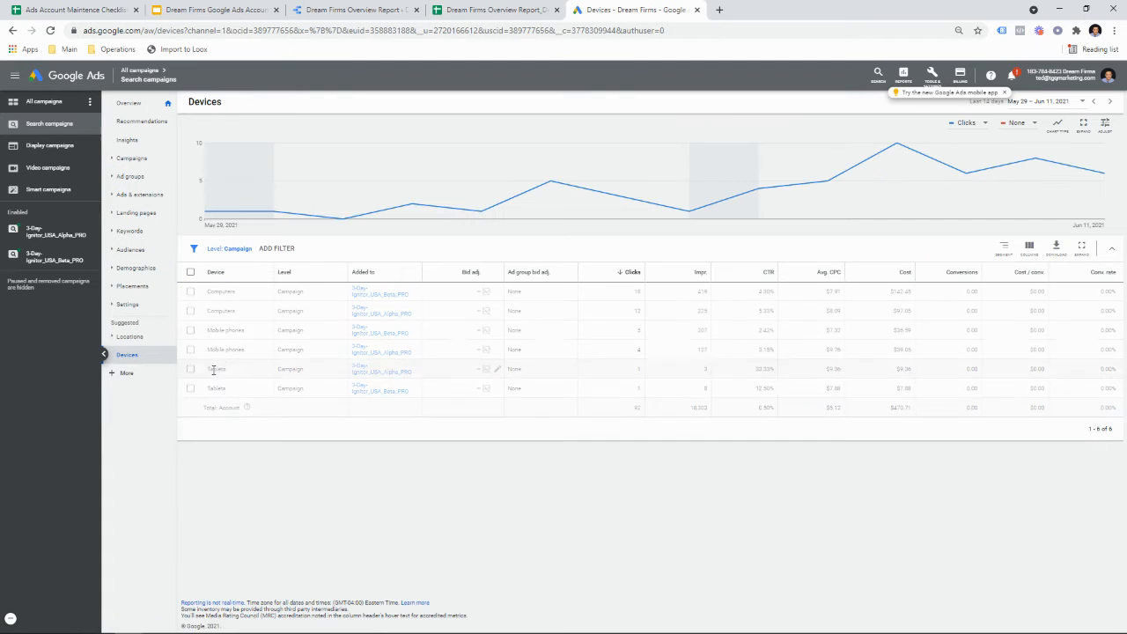
click(58, 102)
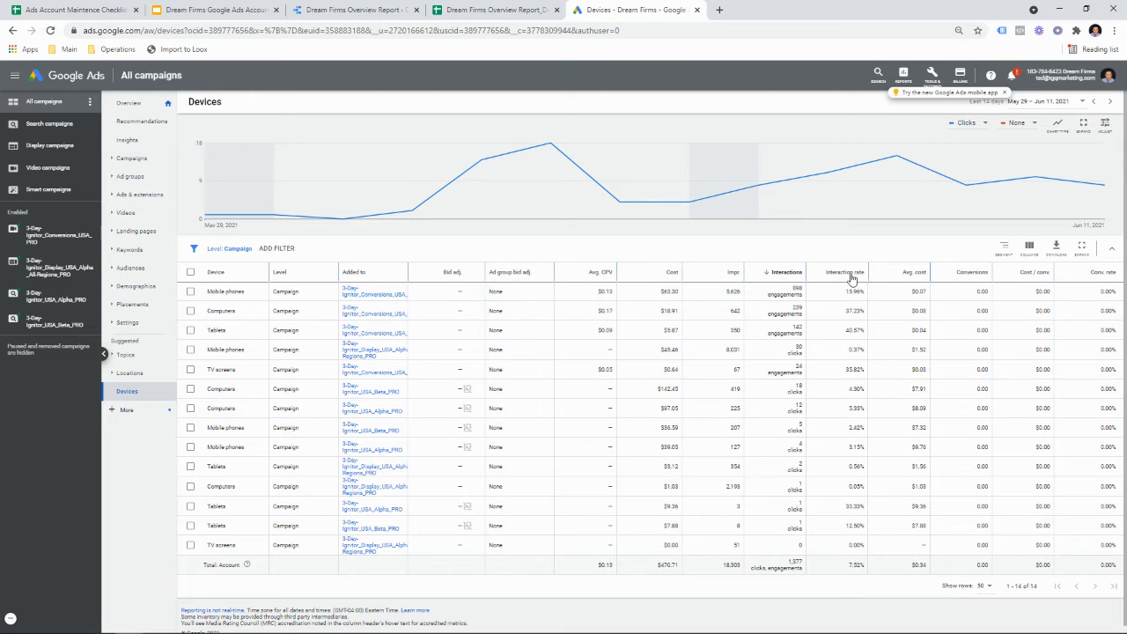
click(661, 278)
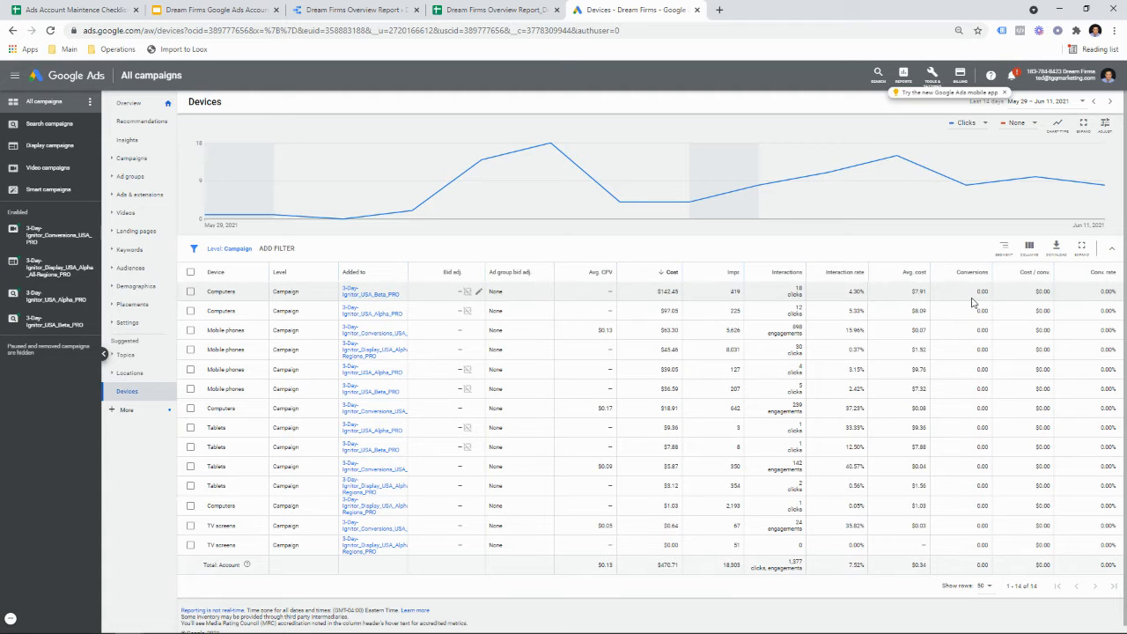
- Add a filter to the Devices report for All conv. greater than 0.1
click(280, 248)
click(318, 286)
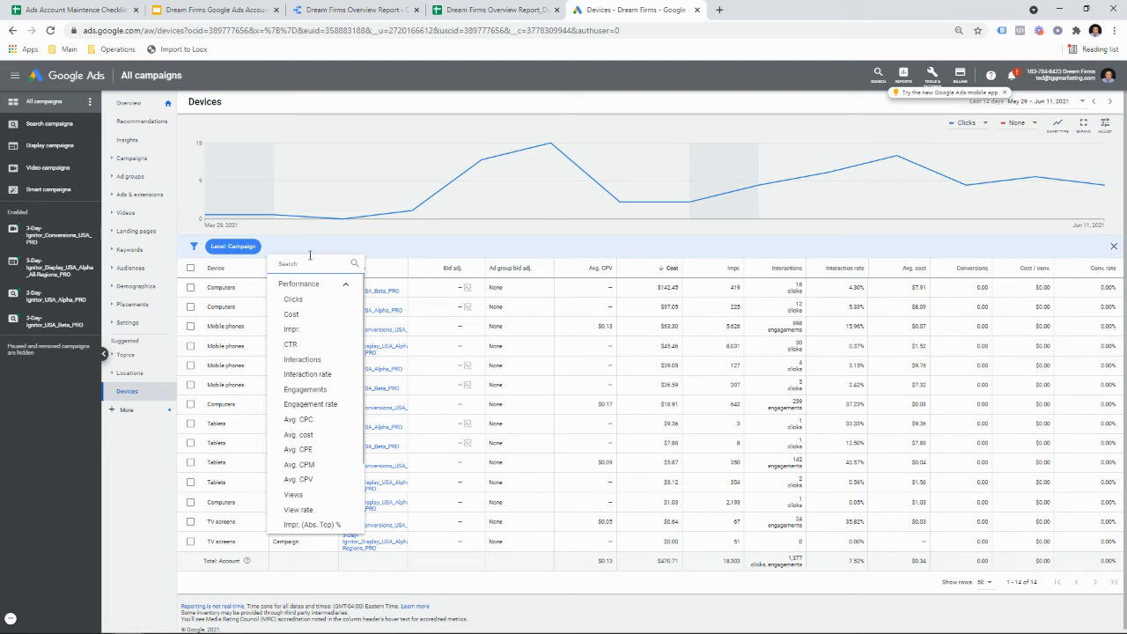
text(conv)
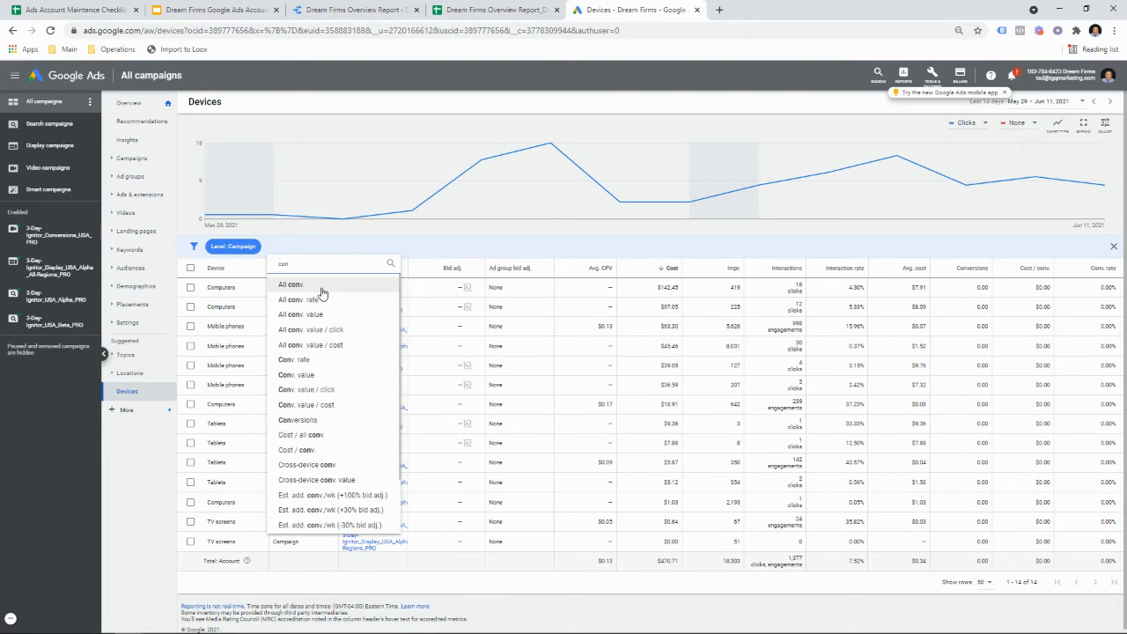
click(321, 296)
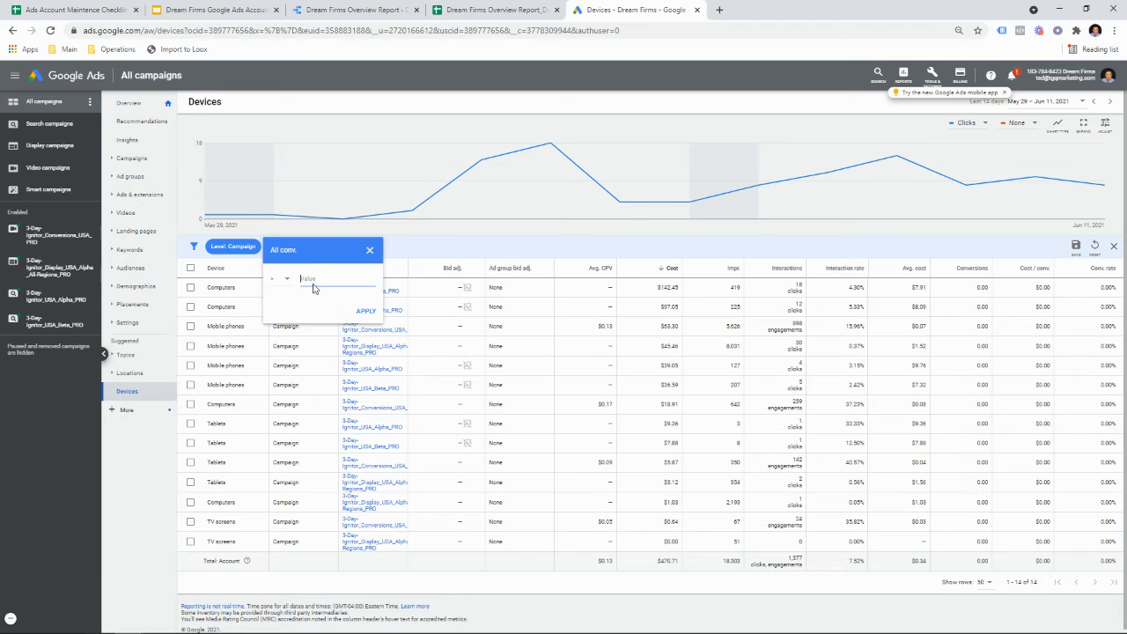
text(.1)
click(367, 308)
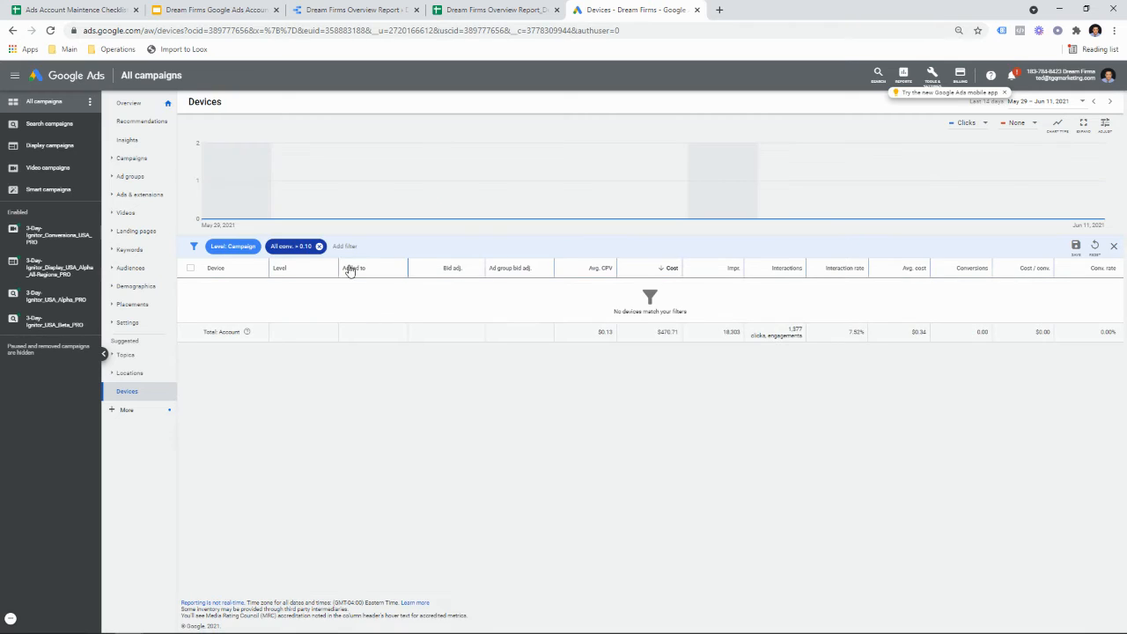
- Change the All conv. filter condition to less than 0.1
click(308, 248)
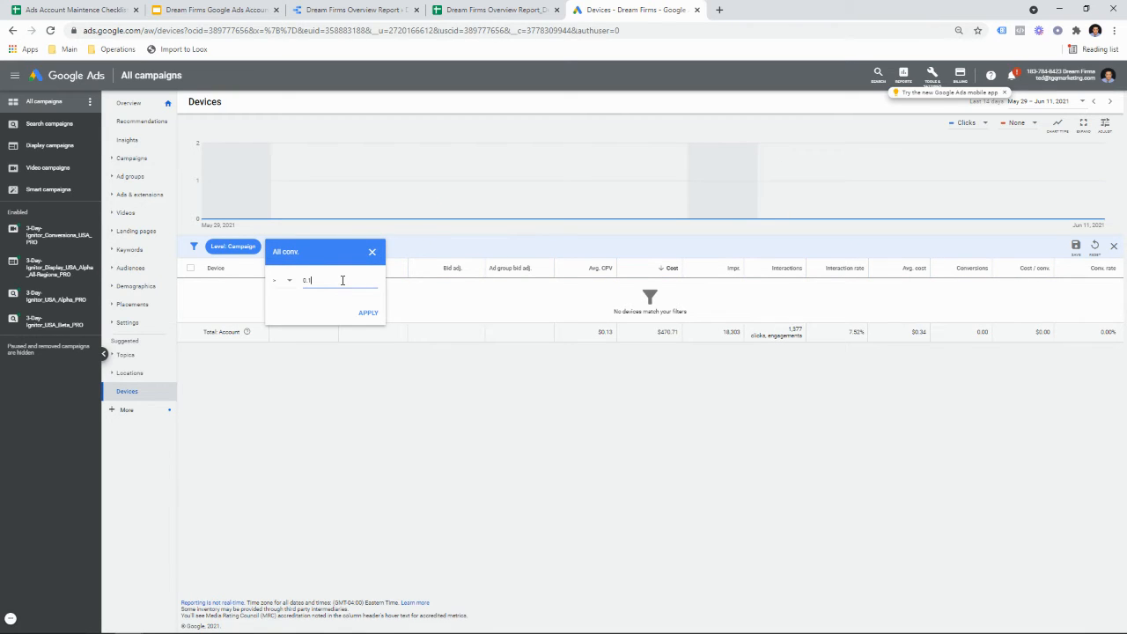
click(289, 287)
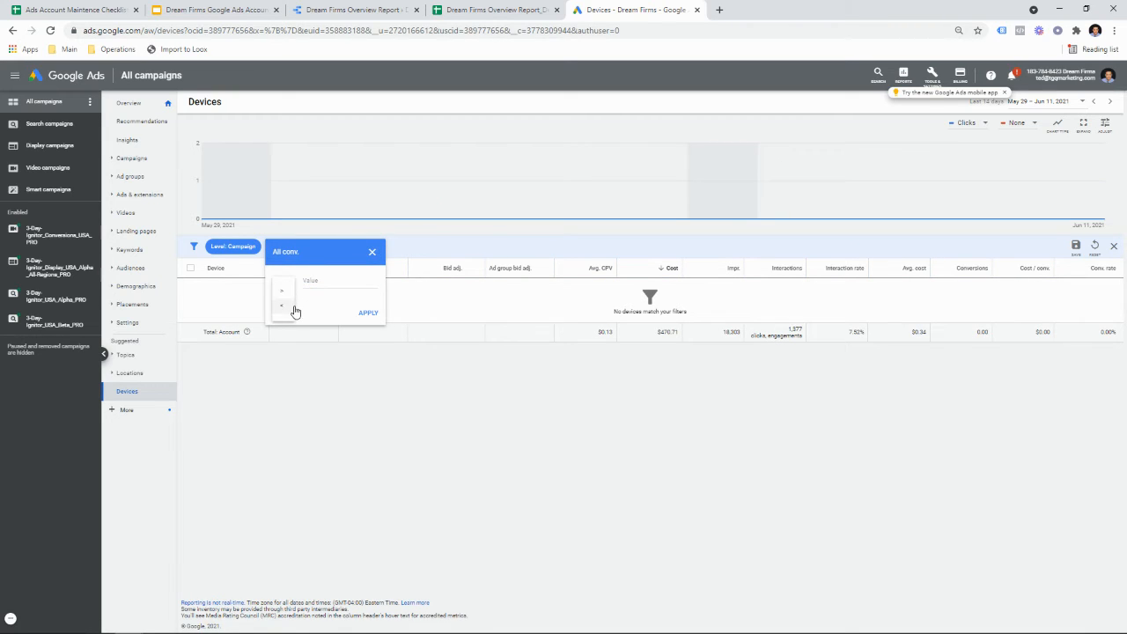
click(293, 303)
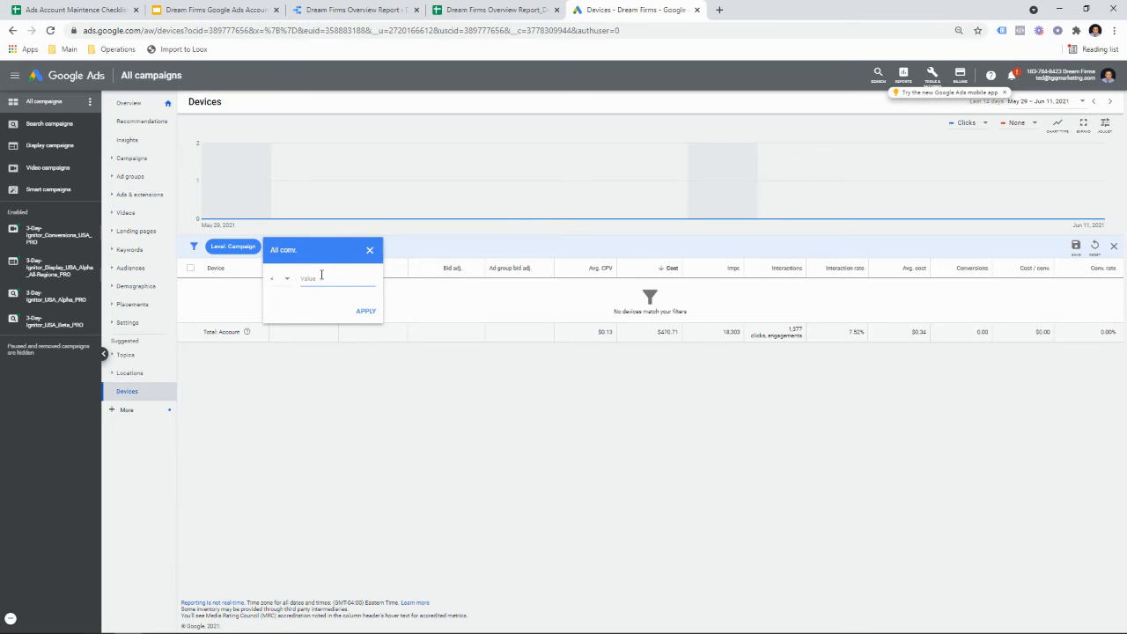
text(0.1)
click(356, 310)
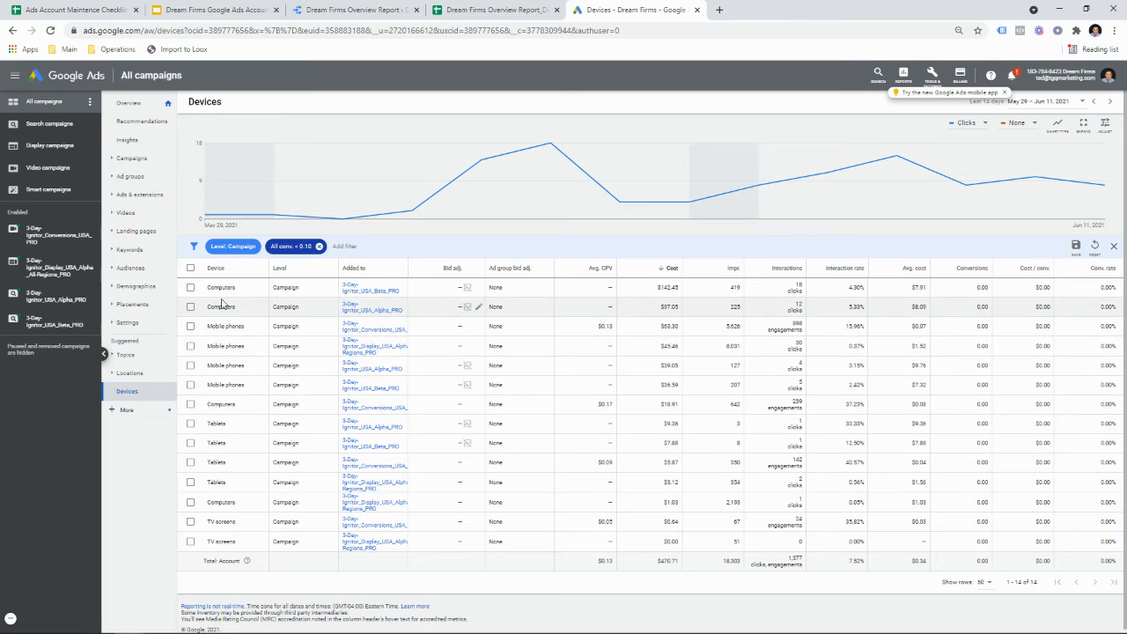
- Decrease the bid adjustment by 10% for the two highest-cost Computers rows, in the USA Beta and USA Alpha campaigns
click(191, 288)
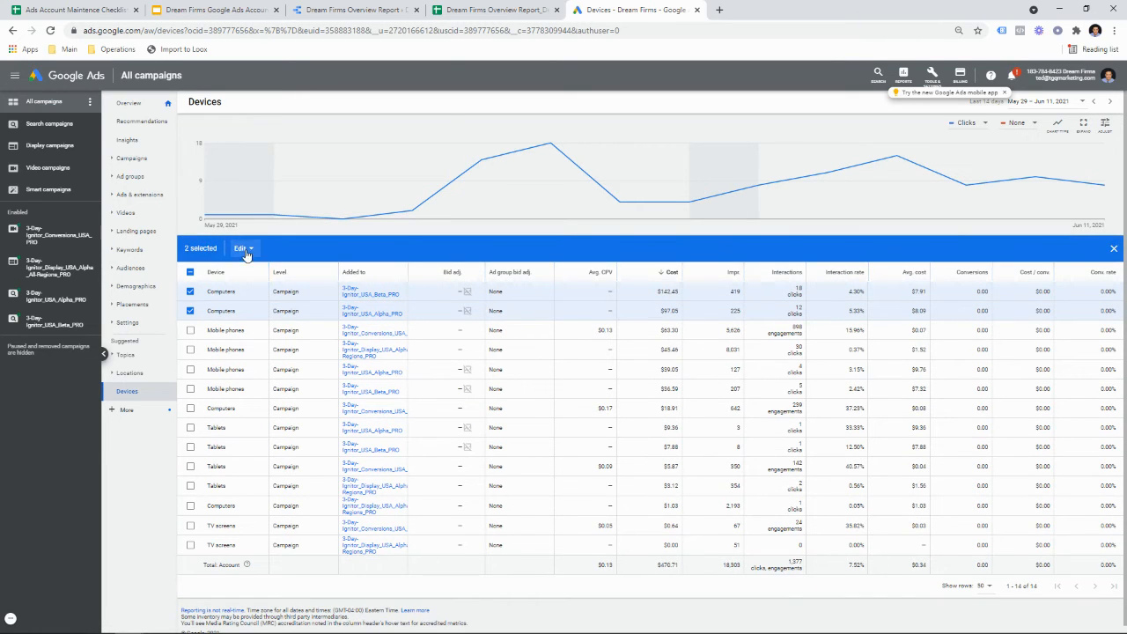
click(245, 250)
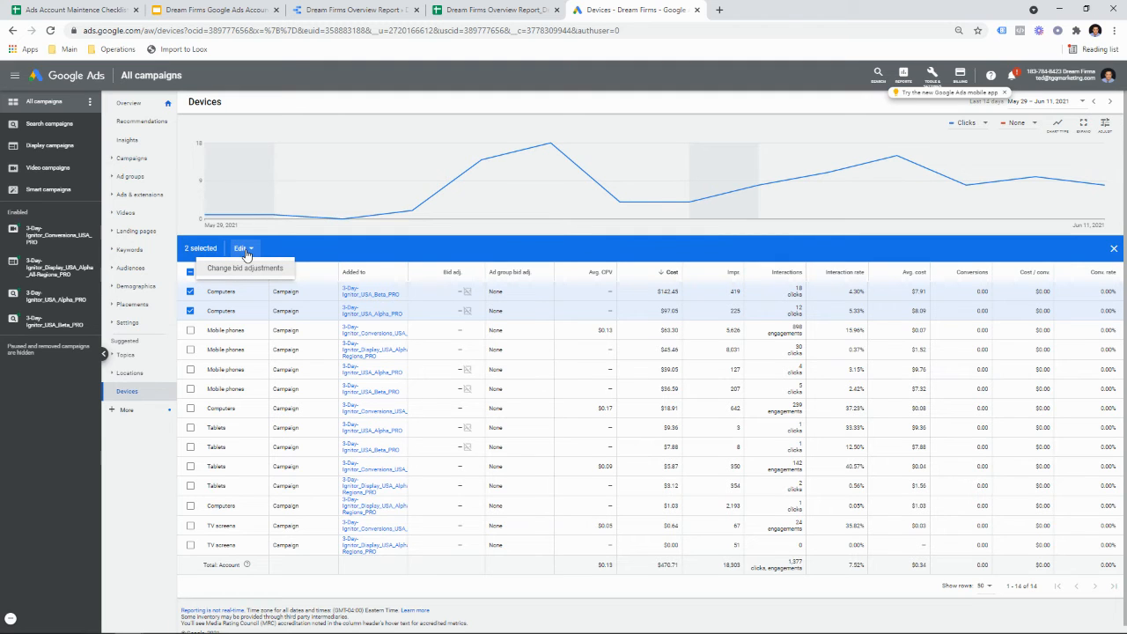
click(247, 269)
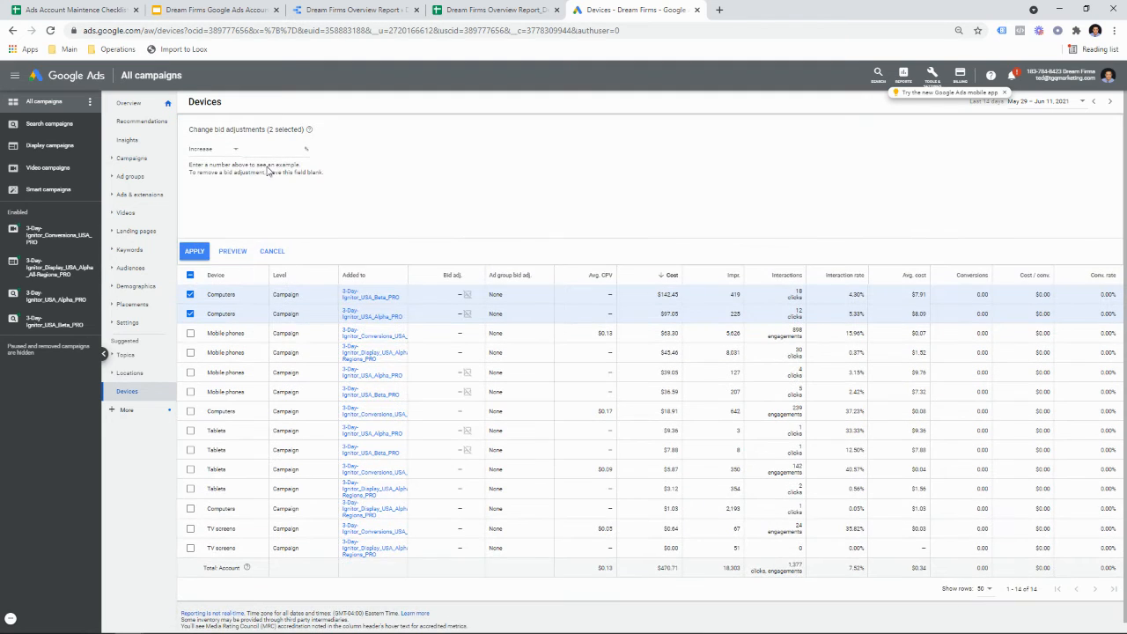
click(224, 152)
click(207, 171)
click(278, 153)
text(10)
click(199, 253)
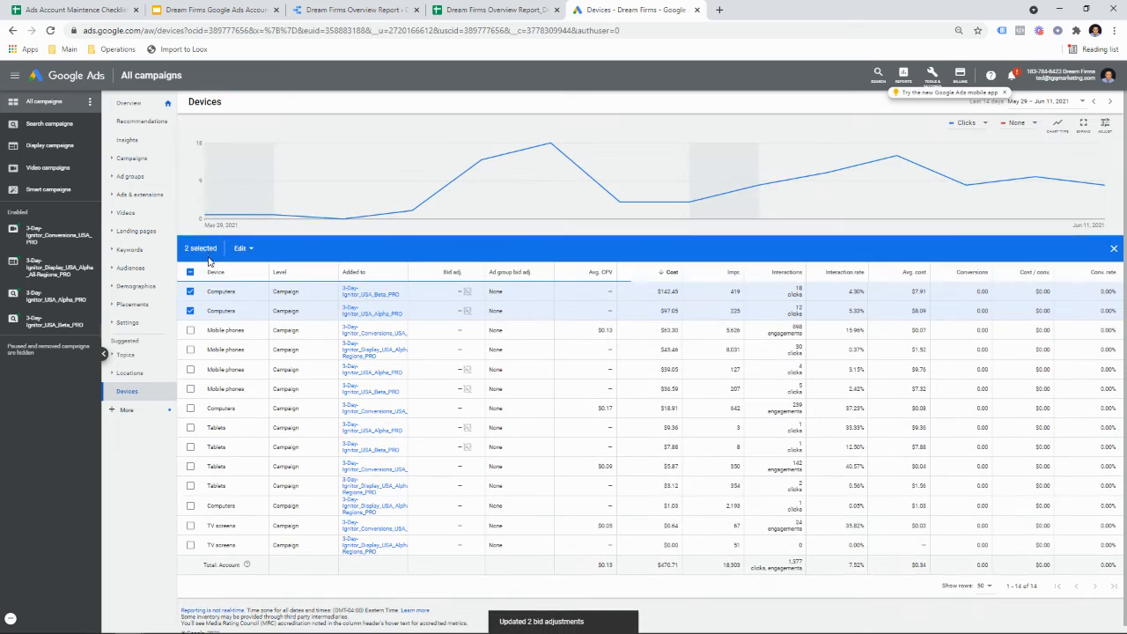
- Decrease the bid adjustment by 5% for Mobile phones in the Conversions and Display campaigns only, and clear the row selection
click(191, 292)
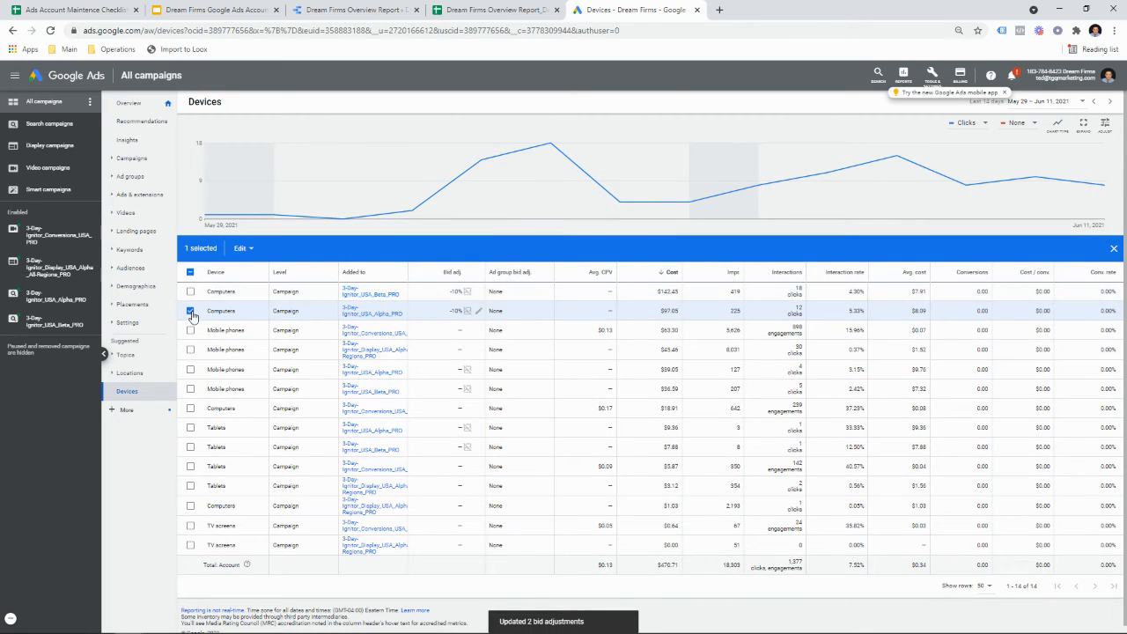
click(191, 311)
click(191, 331)
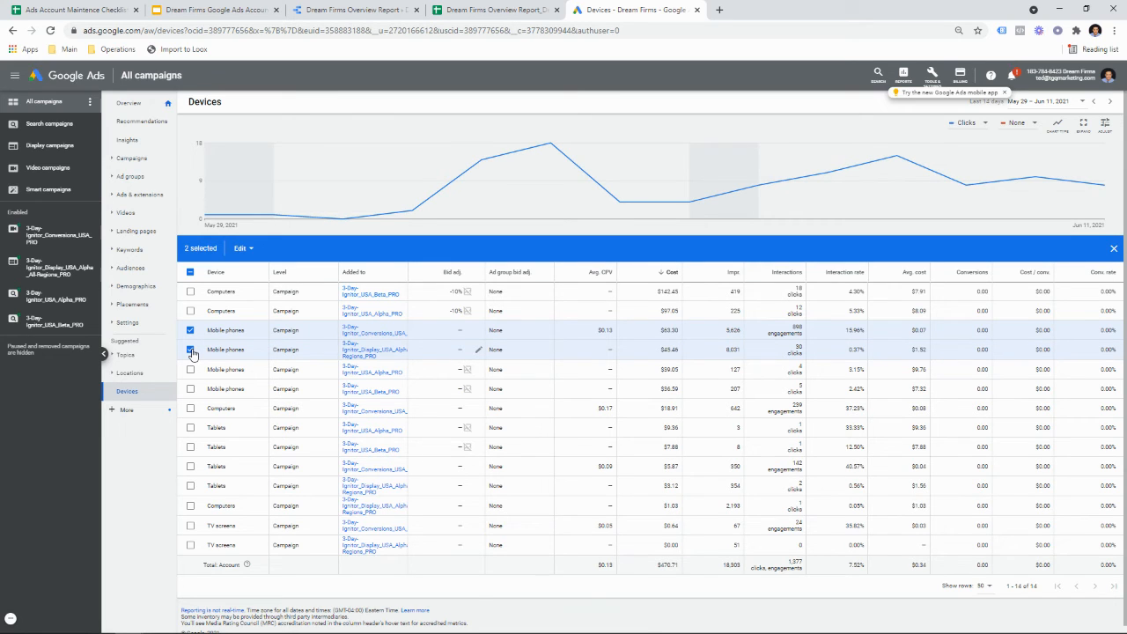
click(239, 250)
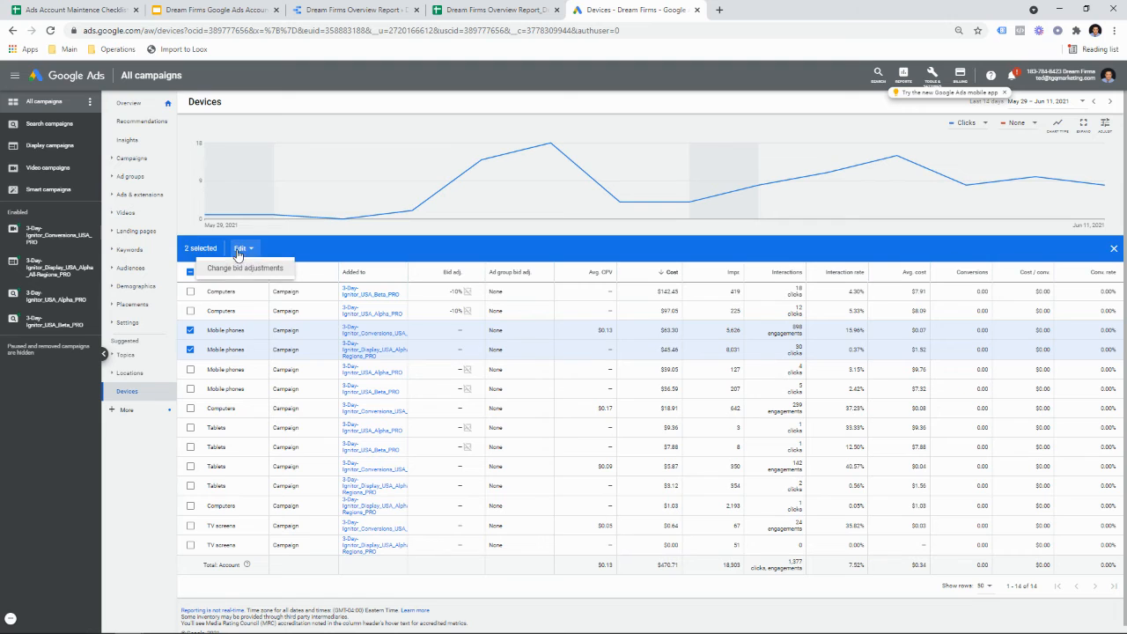
click(244, 268)
click(222, 152)
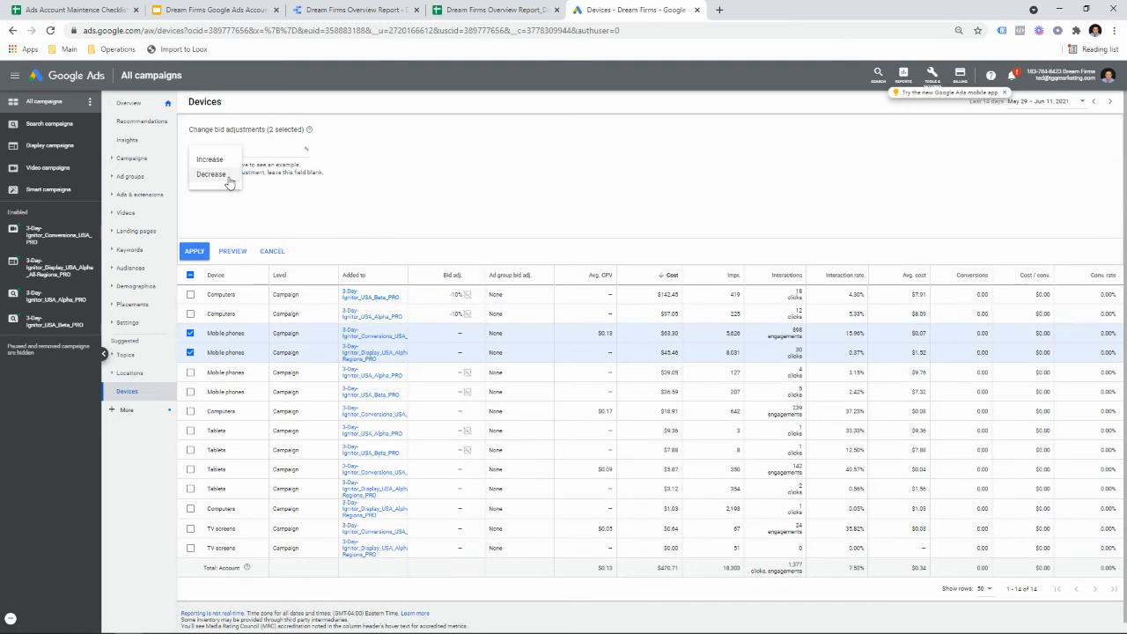
click(229, 175)
click(280, 157)
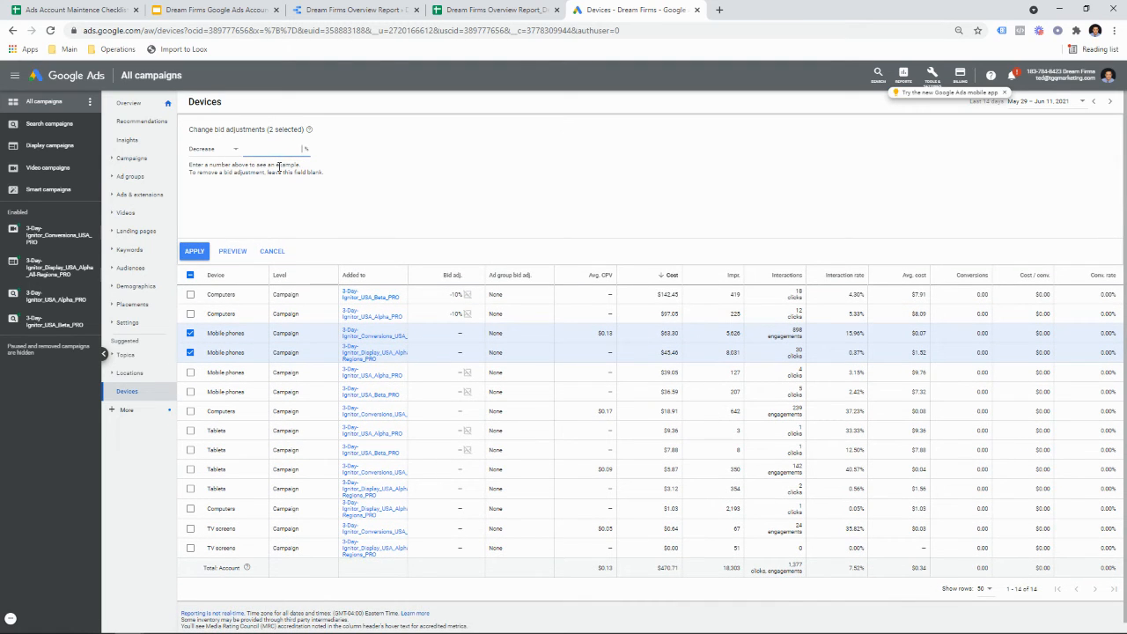
text(5)
click(194, 250)
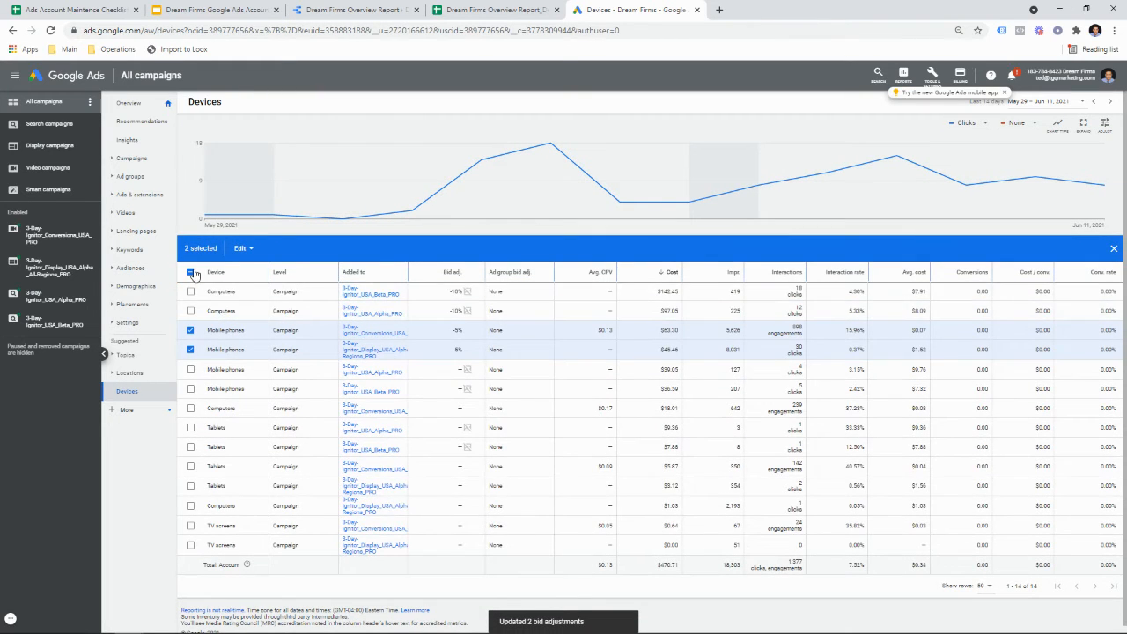
click(190, 271)
click(190, 271)
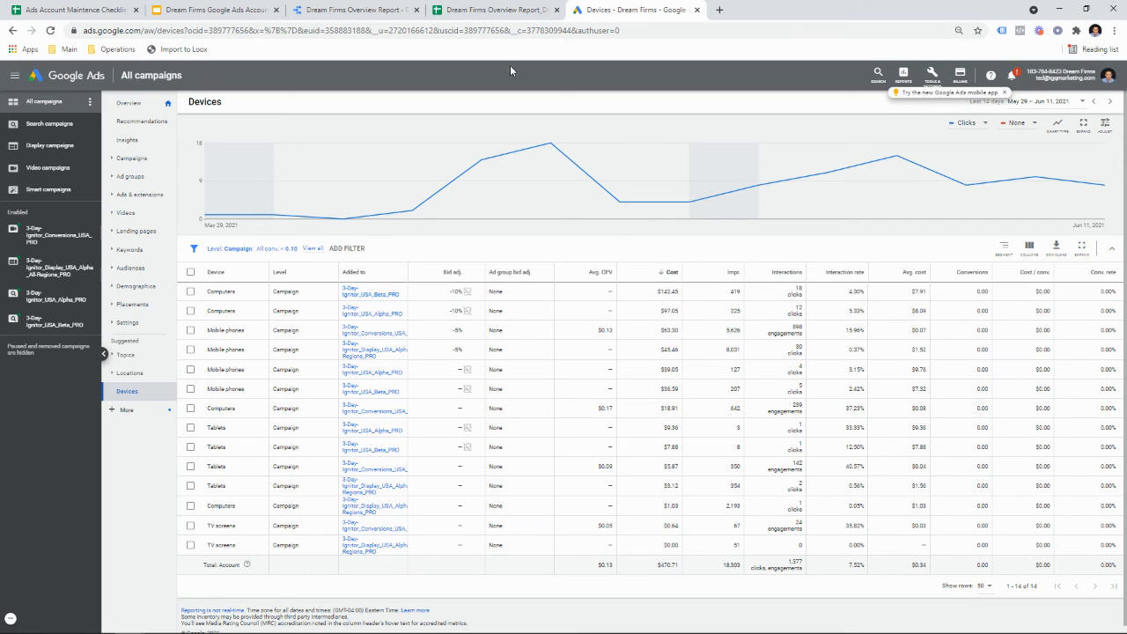
- In the audit presentation, delete both sub-bullets under Device bidding on the Devices slide
click(379, 7)
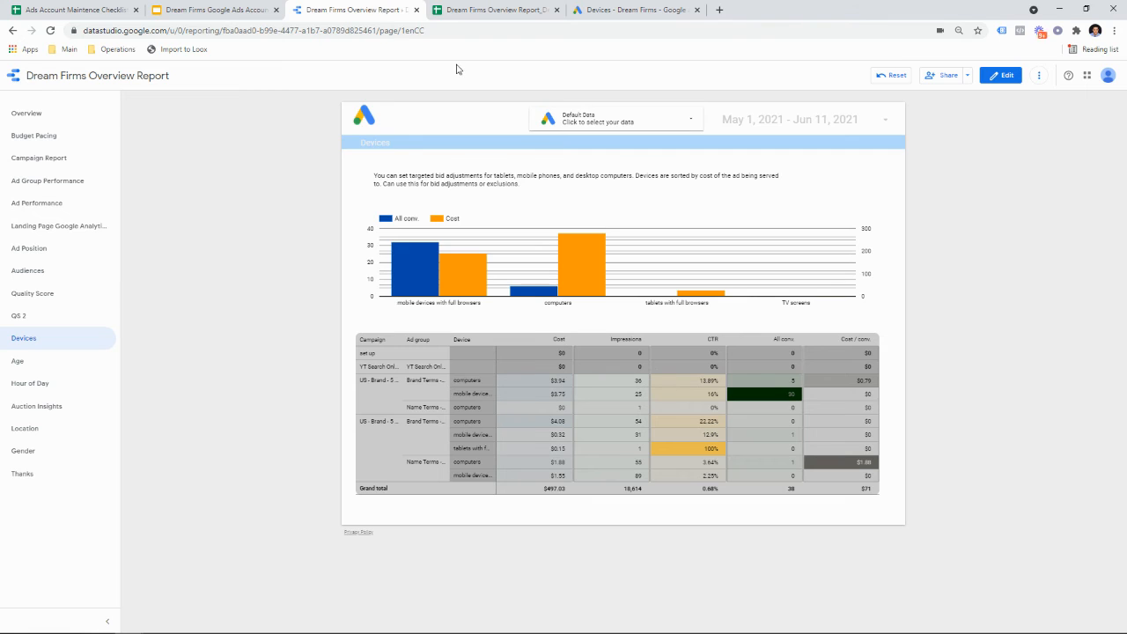
click(216, 9)
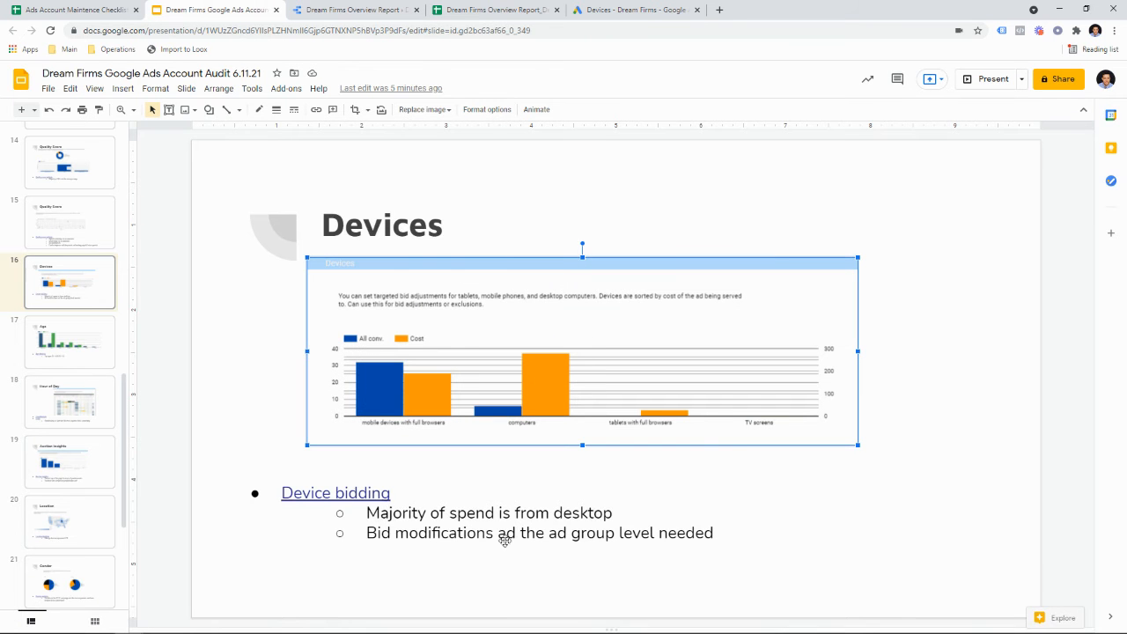
click(432, 513)
drag(368, 515, 824, 543)
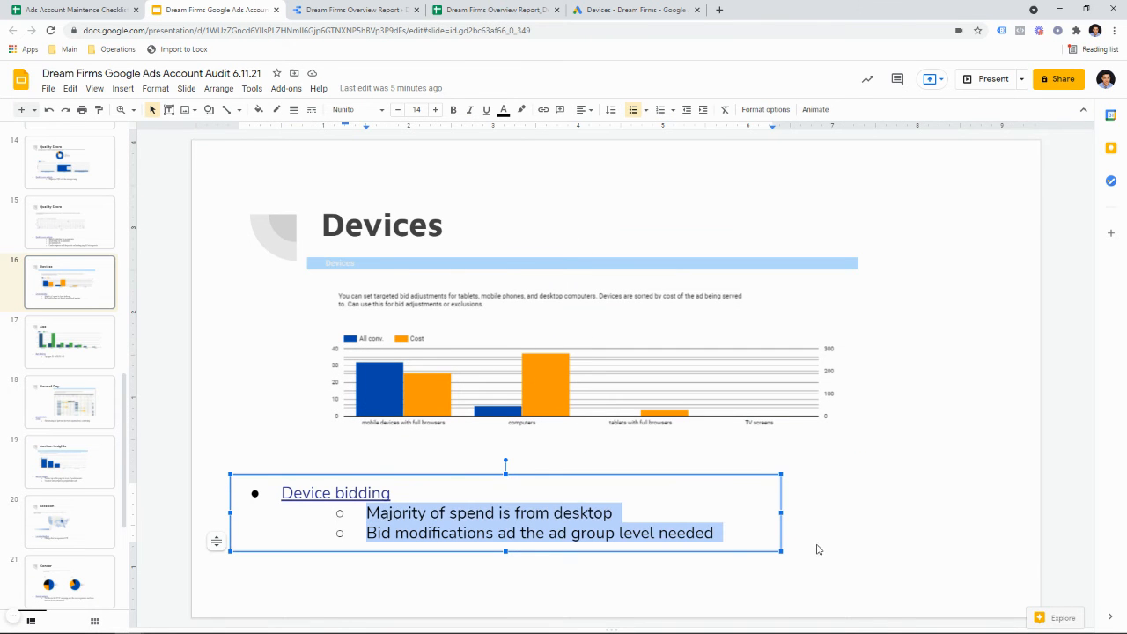
key(BackSpace)
- Switch to the Devices pivot table spreadsheet, set its link sharing to anyone with the link as Viewer, and copy the link
click(506, 7)
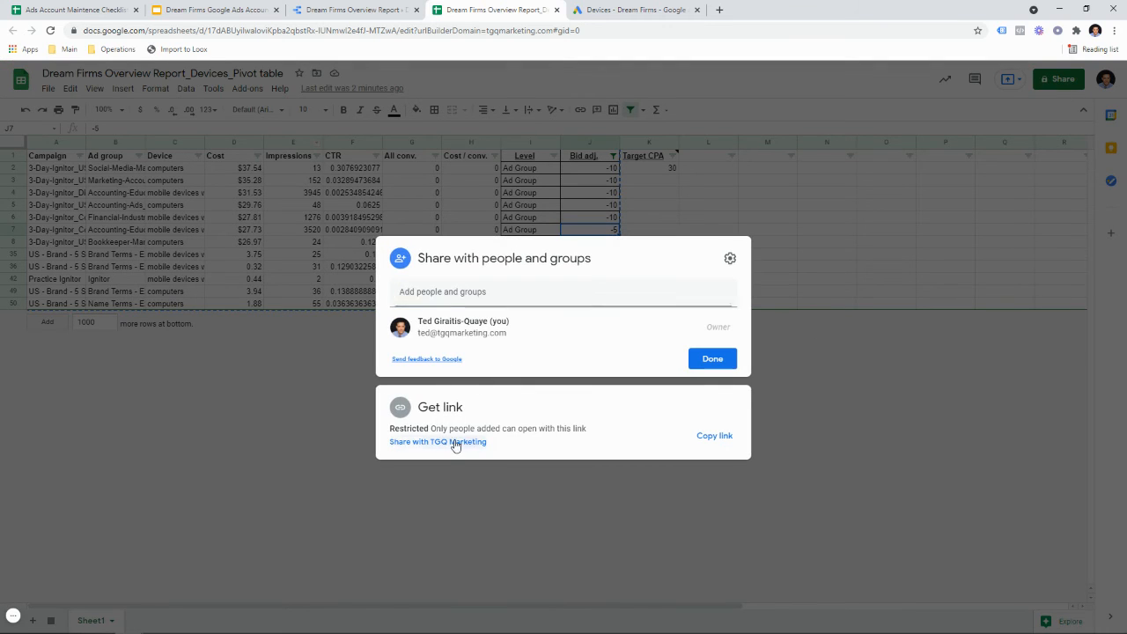
click(452, 445)
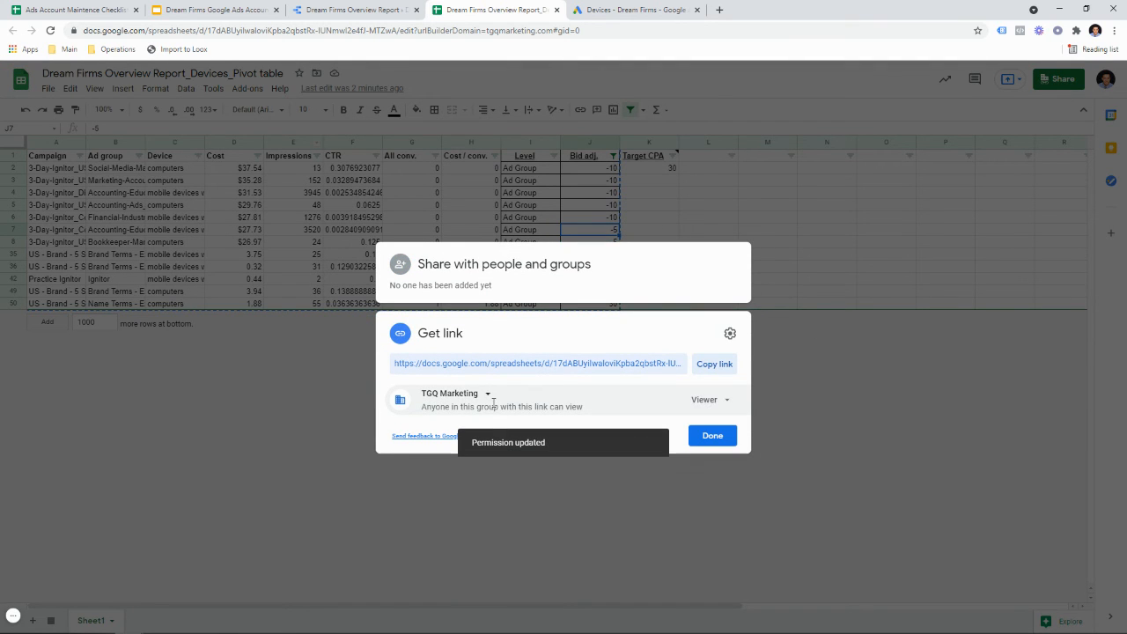
click(453, 394)
click(492, 495)
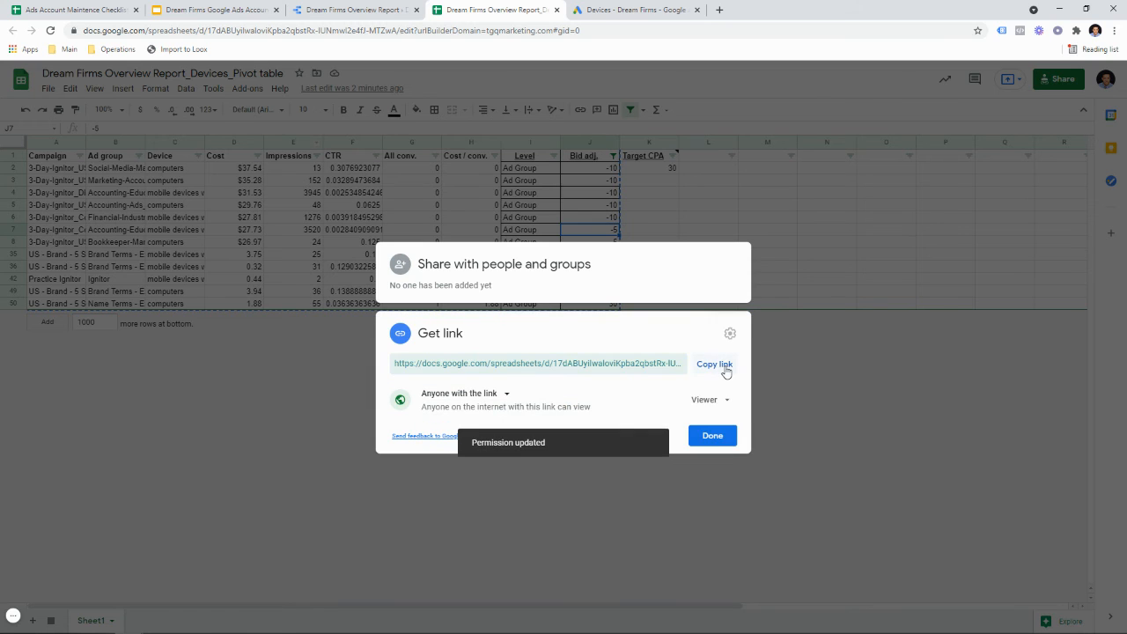
click(714, 363)
- In the audit presentation, replace the hyperlink on "Device bidding" on the Devices slide with the copied spreadsheet link
key(ctrl+shift+Tab)
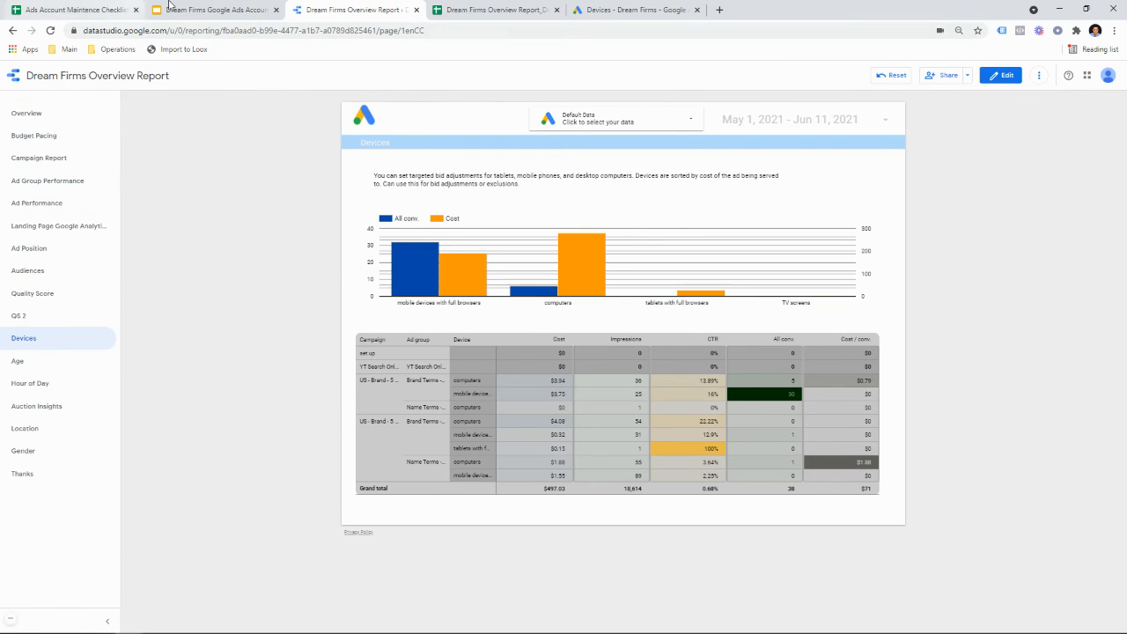
key(ctrl+shift+Tab)
click(321, 495)
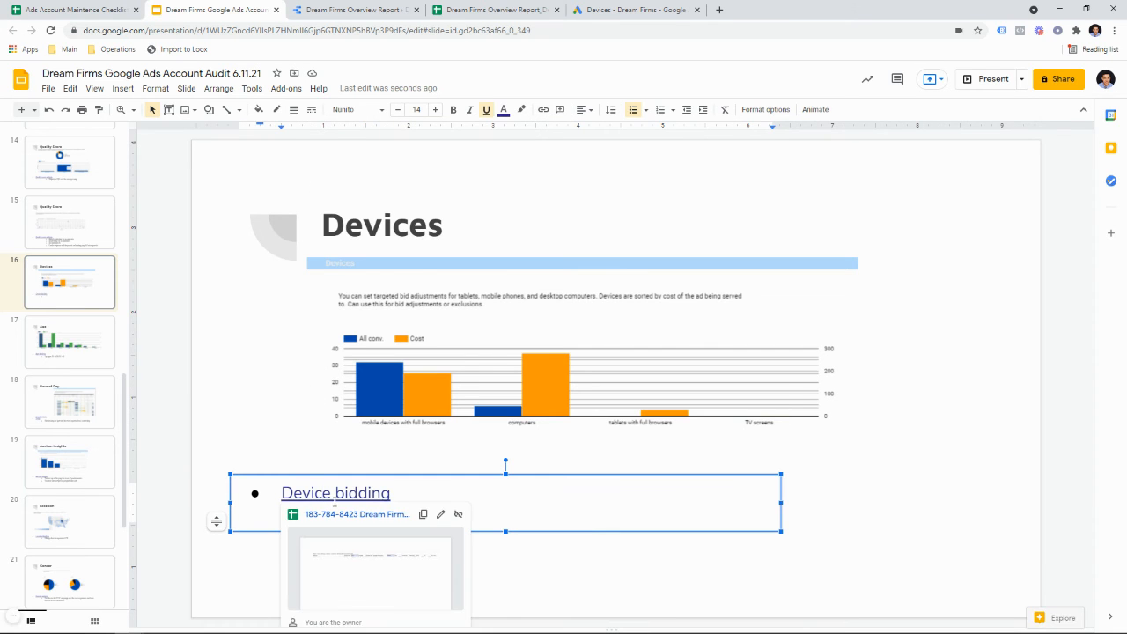
key(ctrl+k)
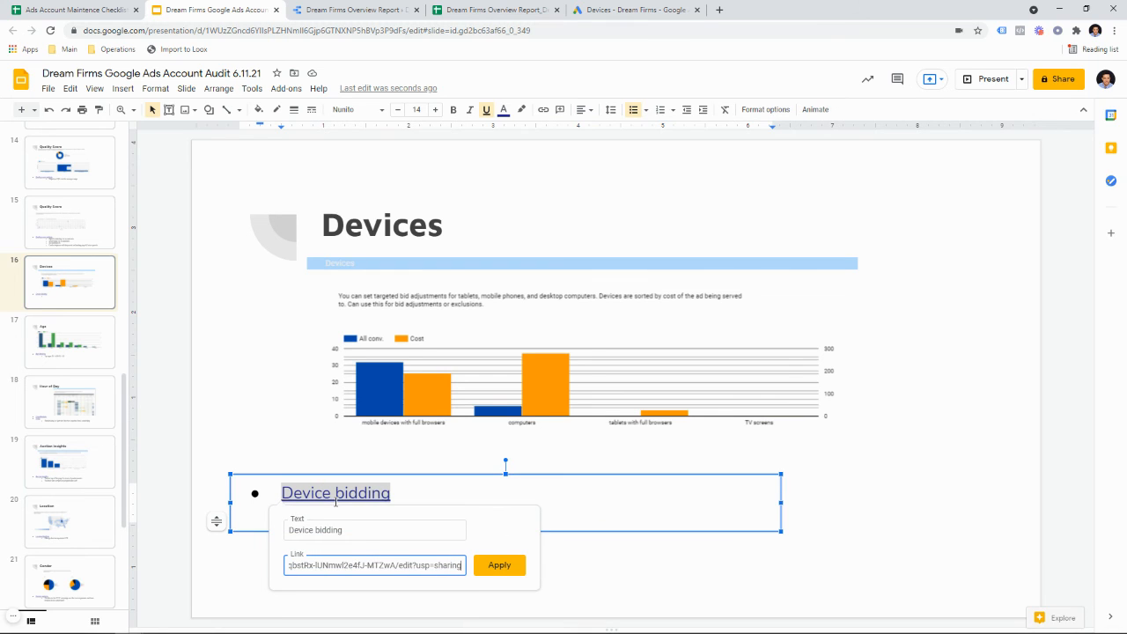
click(495, 565)
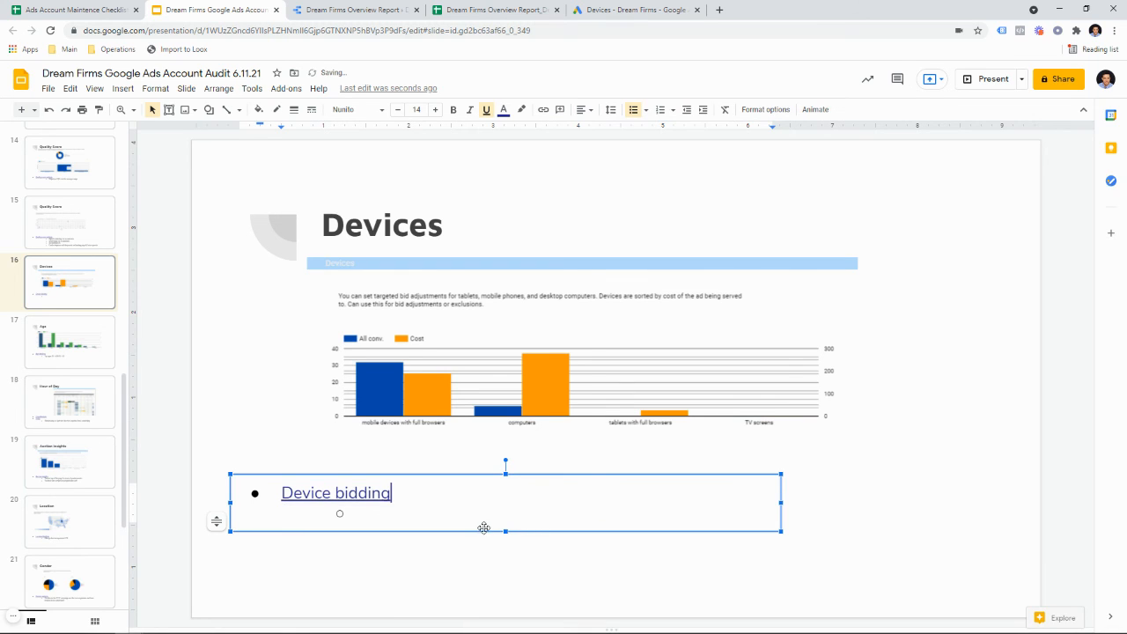
- Add a sub-bullet under Device bidding reading "Computers have a lot of spend & low conversions"
key(Return)
key(Tab)
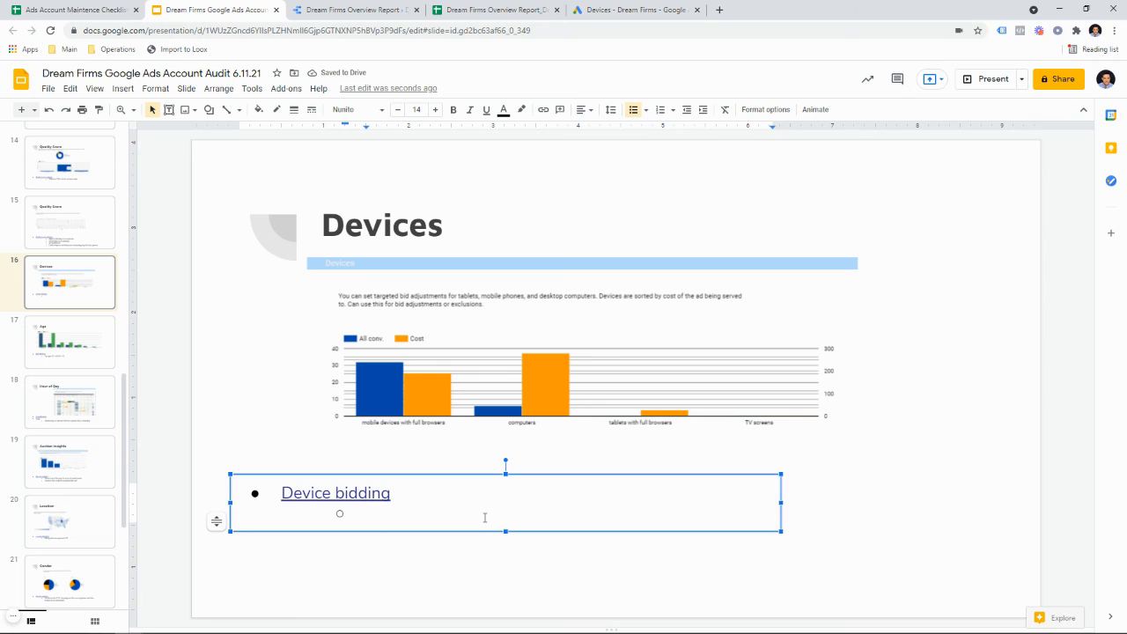
text(Compute)
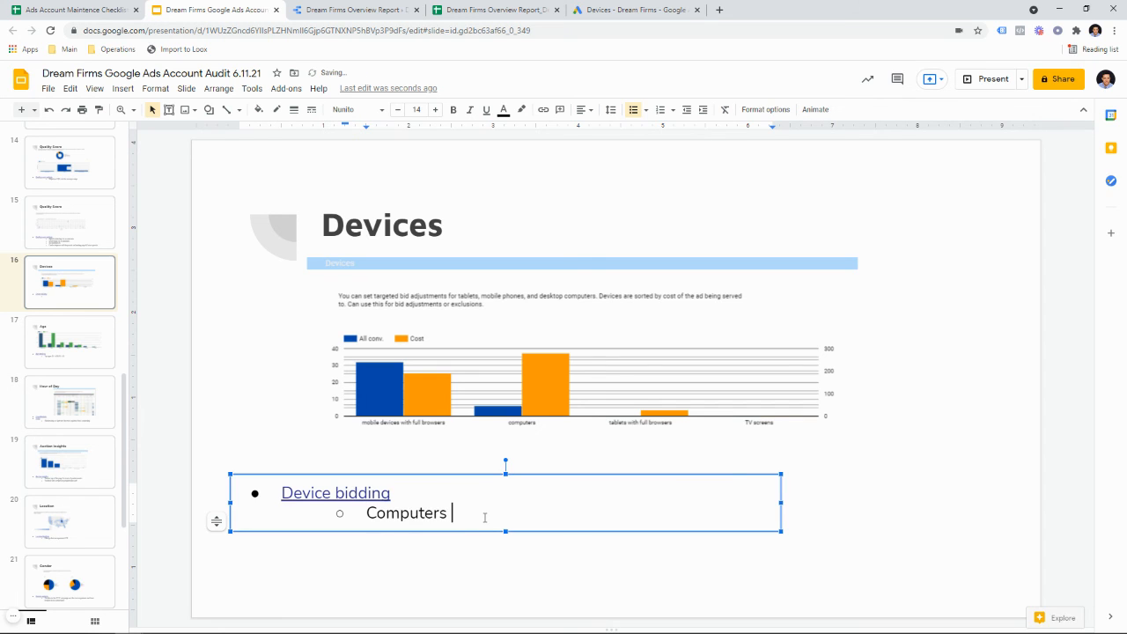
text(rs have a lot of sp)
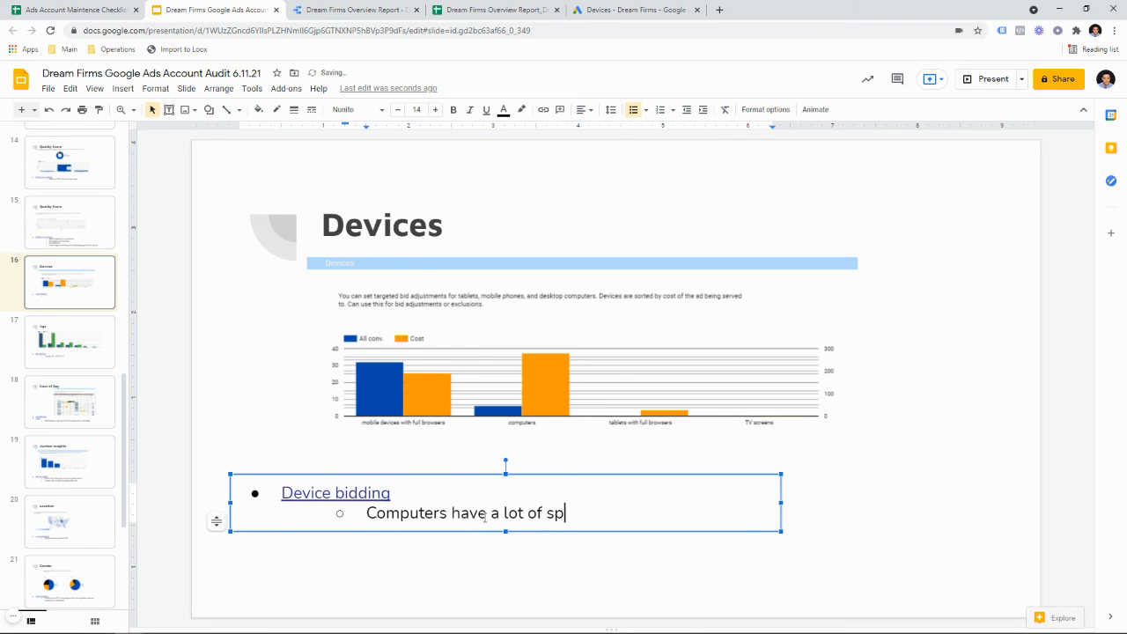
text(end & low conversions)
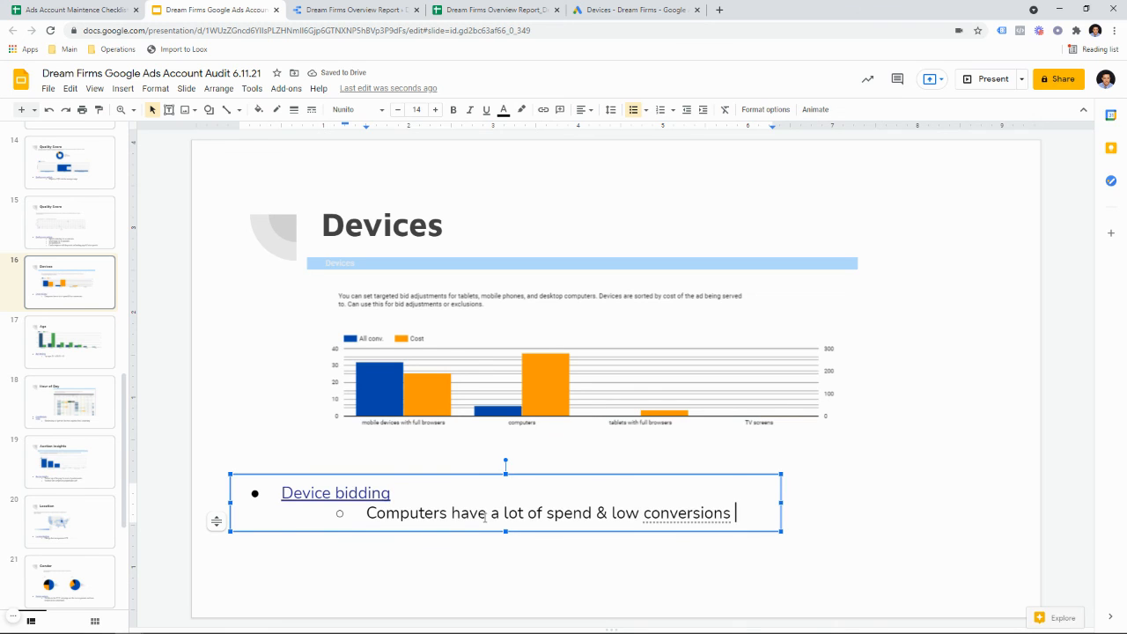
- Add a second sub-bullet under Device bidding reading "Performed bid adjustments"
key(Return)
text(P)
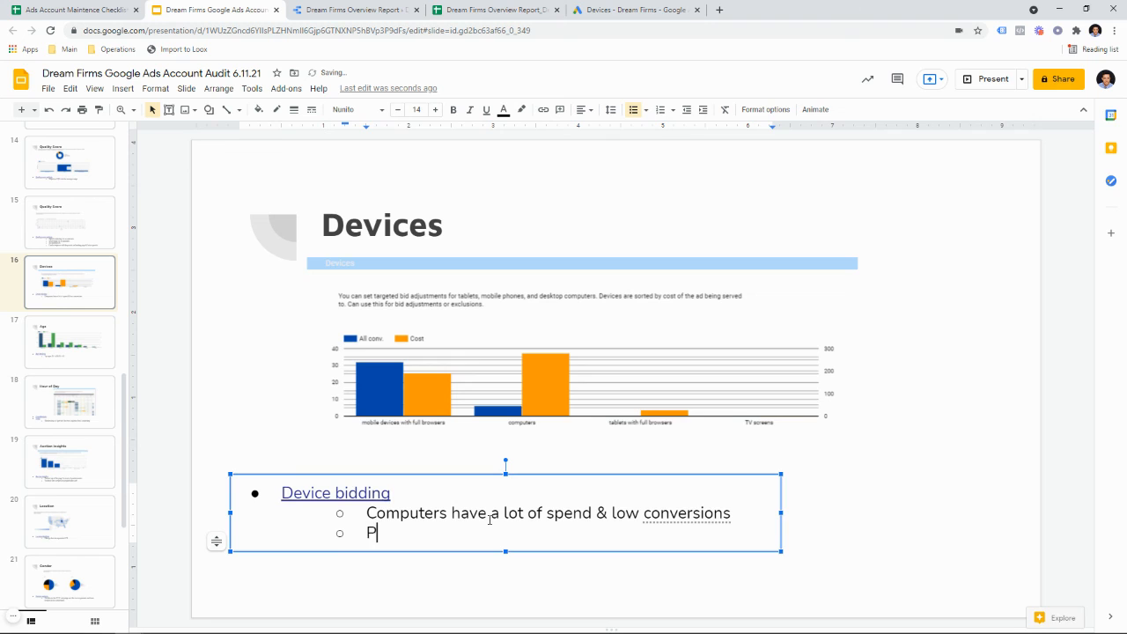
text(erformed i)
key(BackSpace)
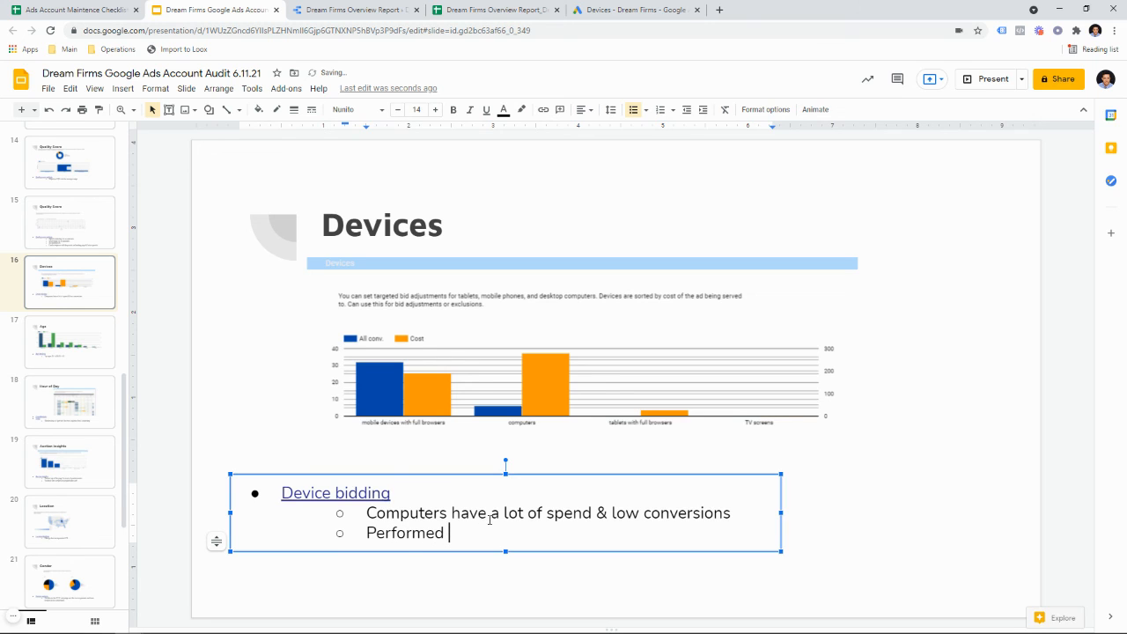
text(bid adjsutm)
key(BackSpace)
text(ustments)
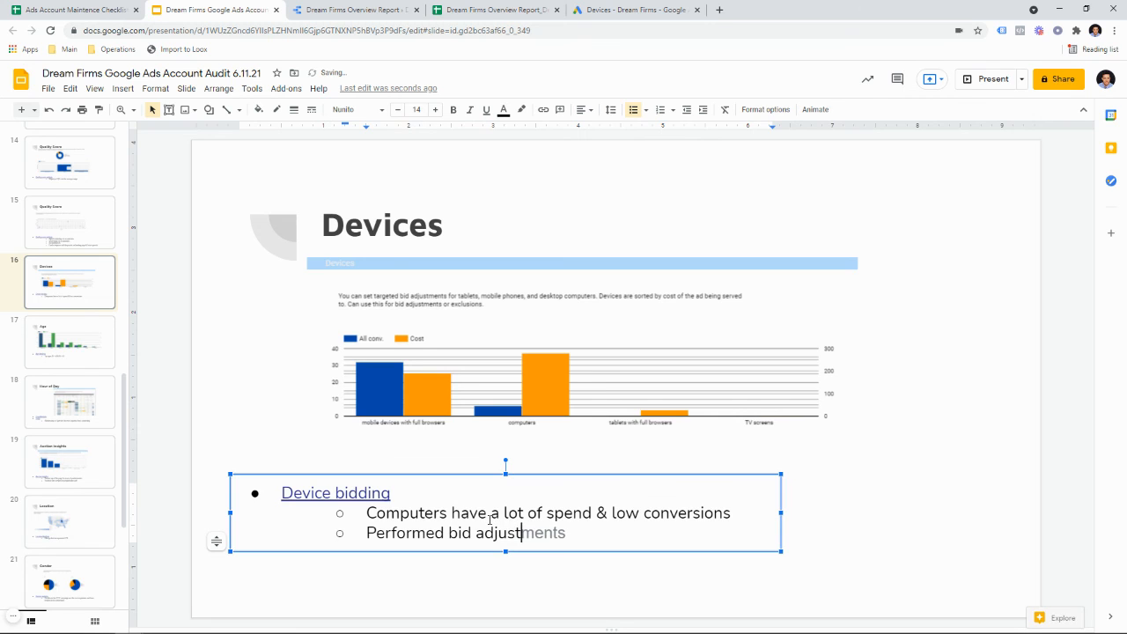